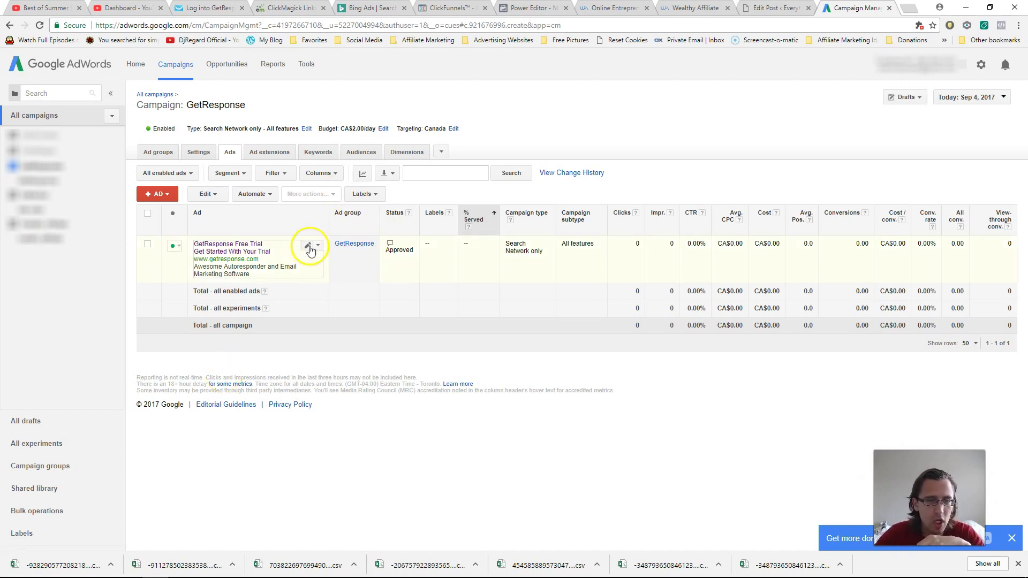
Close the GetResponse ad's inline editor unchanged and bring up the campaign's settings.
{"action": "left_click", "coordinate": [308, 246]}
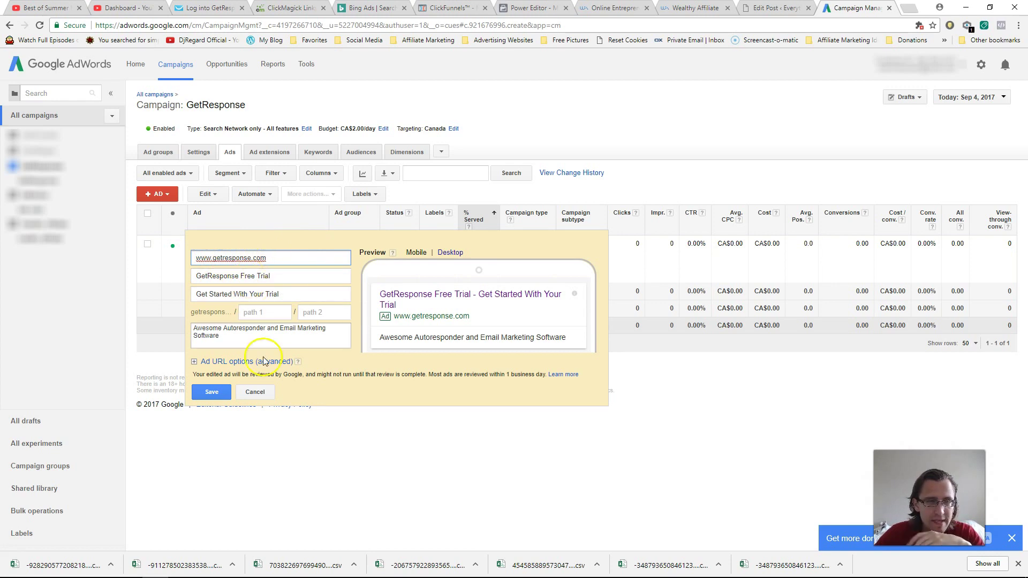
{"action": "left_click", "coordinate": [255, 392]}
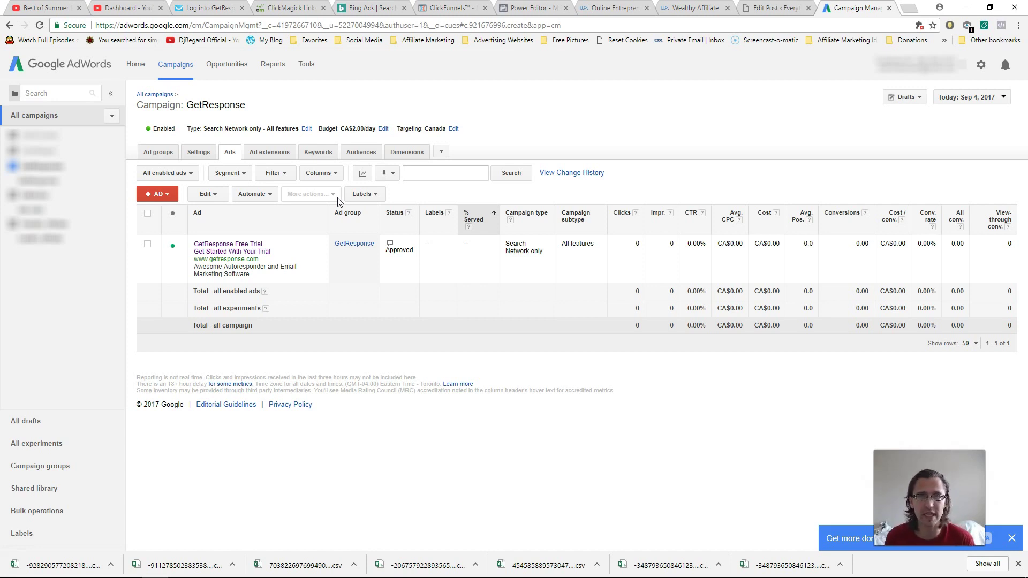
{"action": "left_click", "coordinate": [199, 153]}
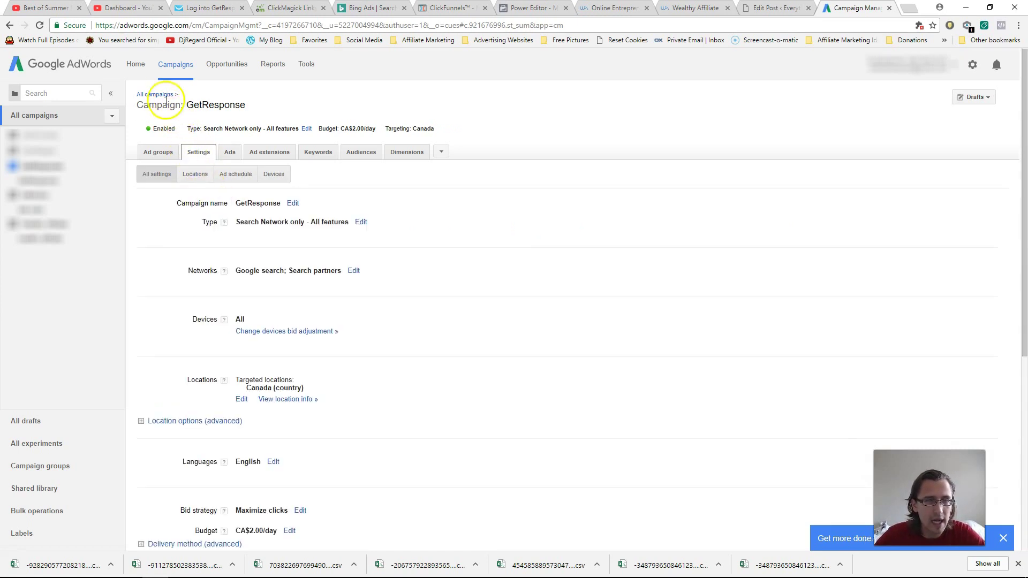
{"action": "left_click", "coordinate": [157, 154]}
{"action": "left_click", "coordinate": [196, 153]}
{"action": "left_click", "coordinate": [170, 153]}
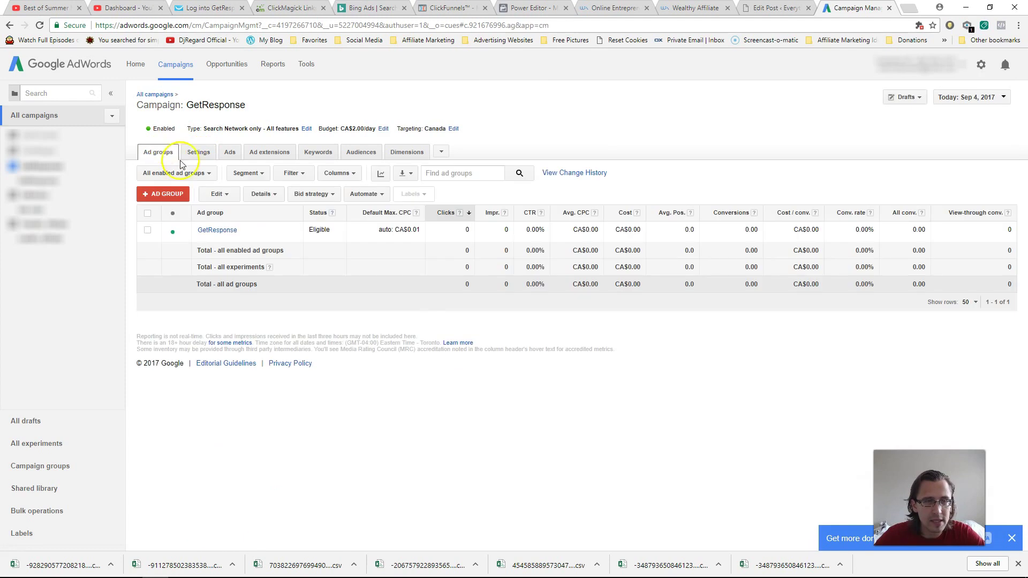
{"action": "left_click", "coordinate": [199, 153]}
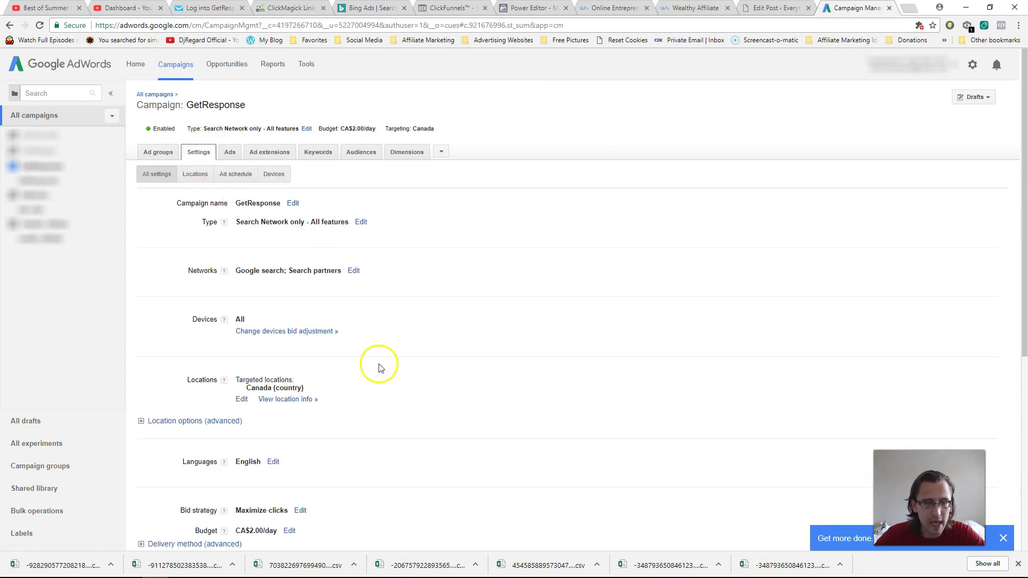
Review the campaign settings, marking the Maximize clicks bid strategy, then return to the ads list.
{"action": "scroll", "coordinate": [374, 364], "scroll_direction": "down", "scroll_amount": 4}
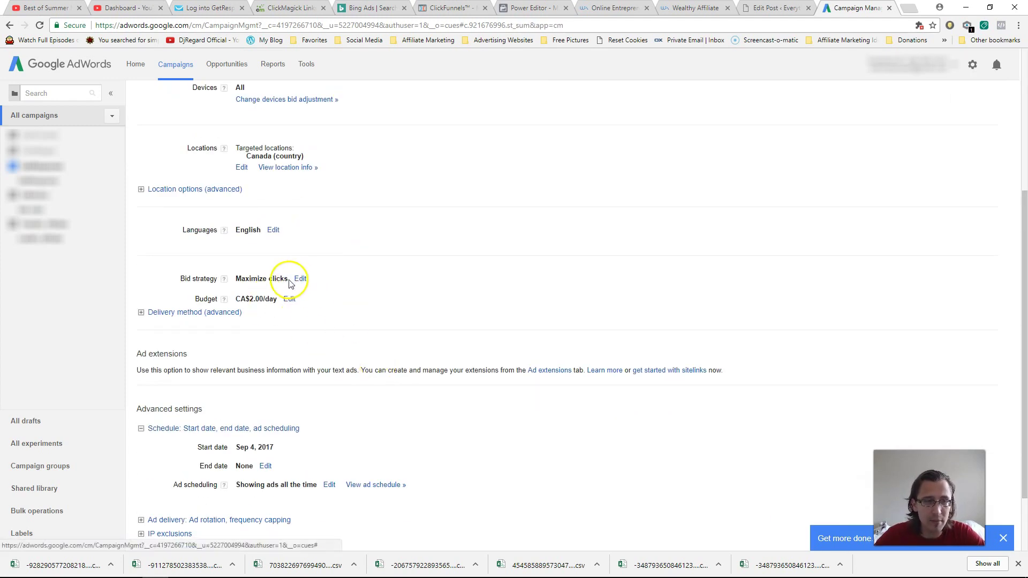
{"action": "left_click_drag", "start_coordinate": [284, 279], "coordinate": [236, 279]}
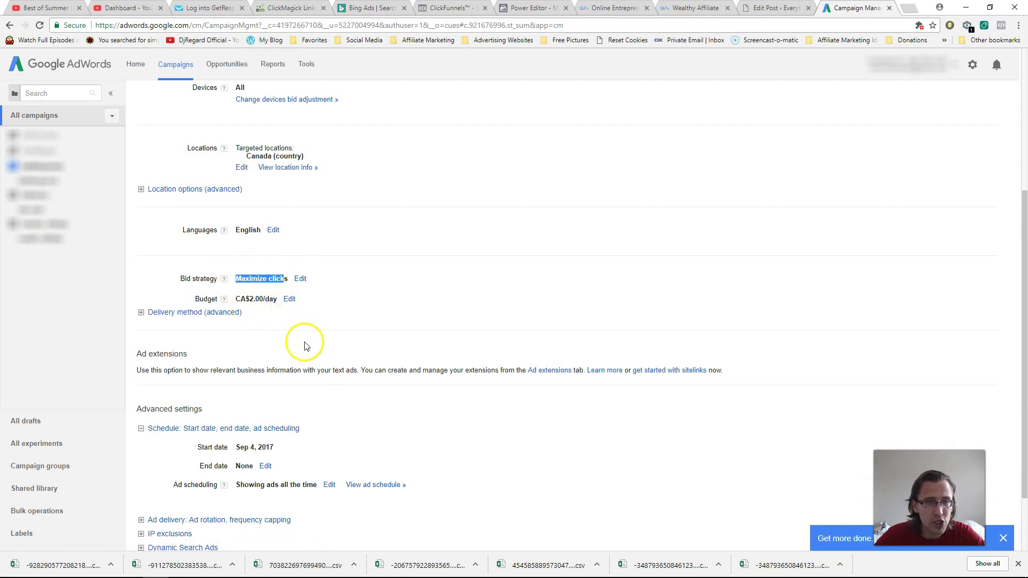
{"action": "scroll", "coordinate": [277, 249], "scroll_direction": "up", "scroll_amount": 4}
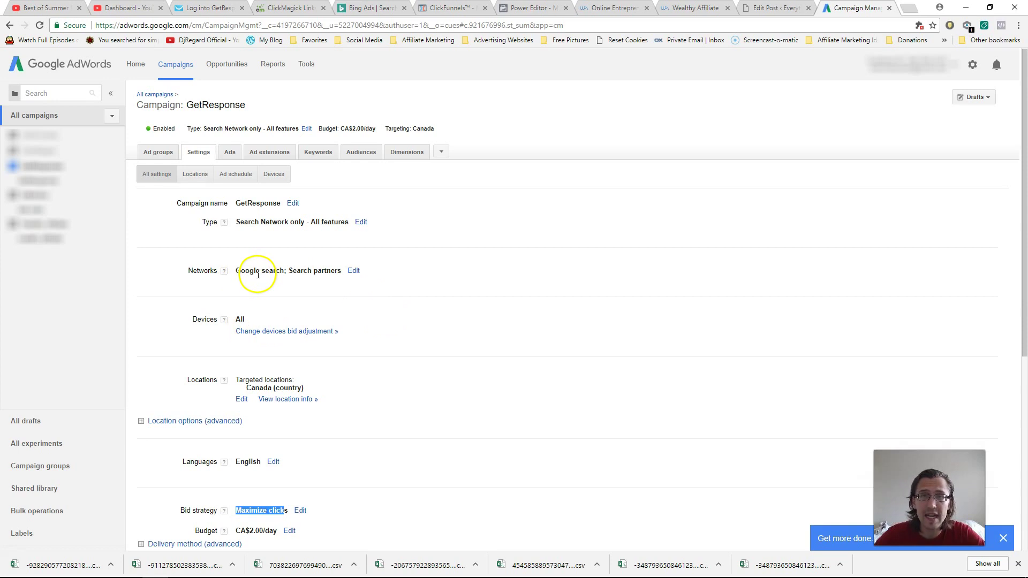
{"action": "scroll", "coordinate": [347, 319], "scroll_direction": "down", "scroll_amount": 4}
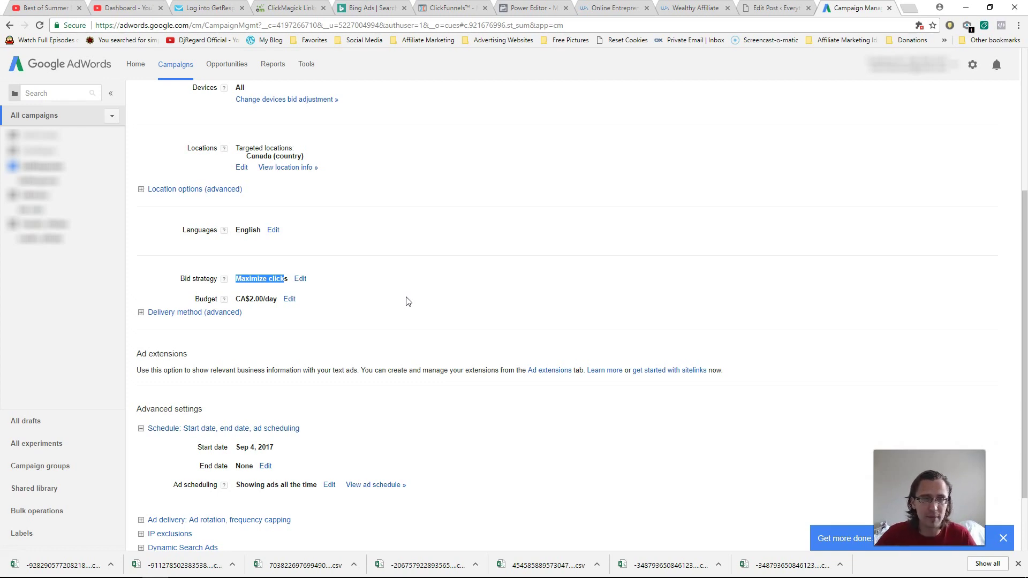
{"action": "scroll", "coordinate": [404, 294], "scroll_direction": "up", "scroll_amount": 4}
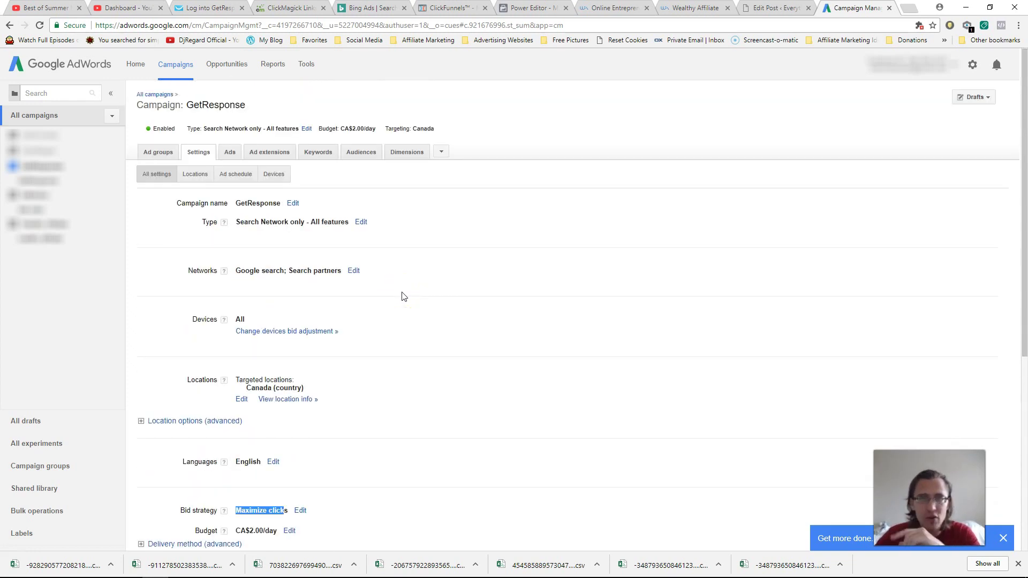
{"action": "left_click", "coordinate": [234, 155]}
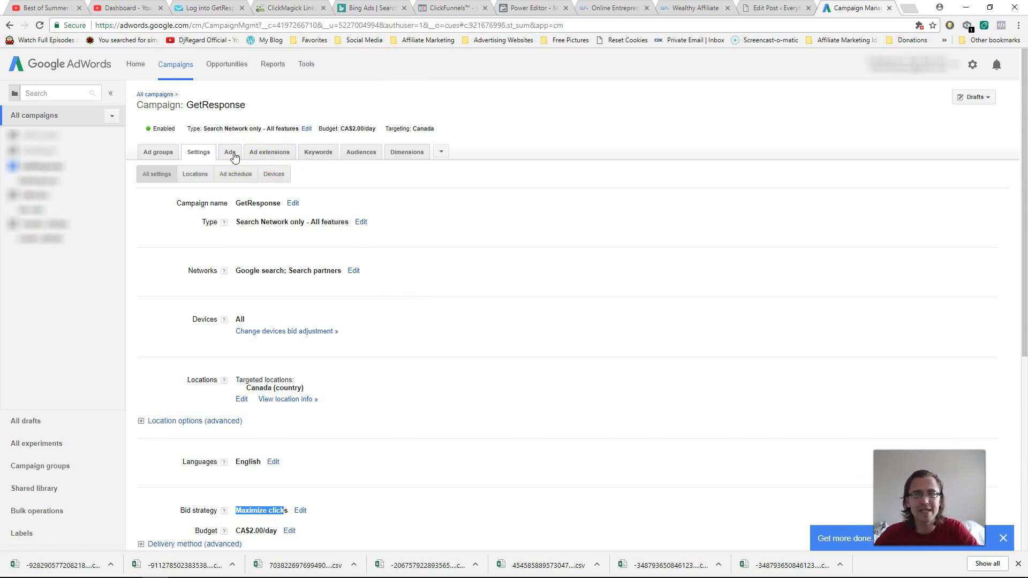
{"action": "left_click", "coordinate": [230, 154]}
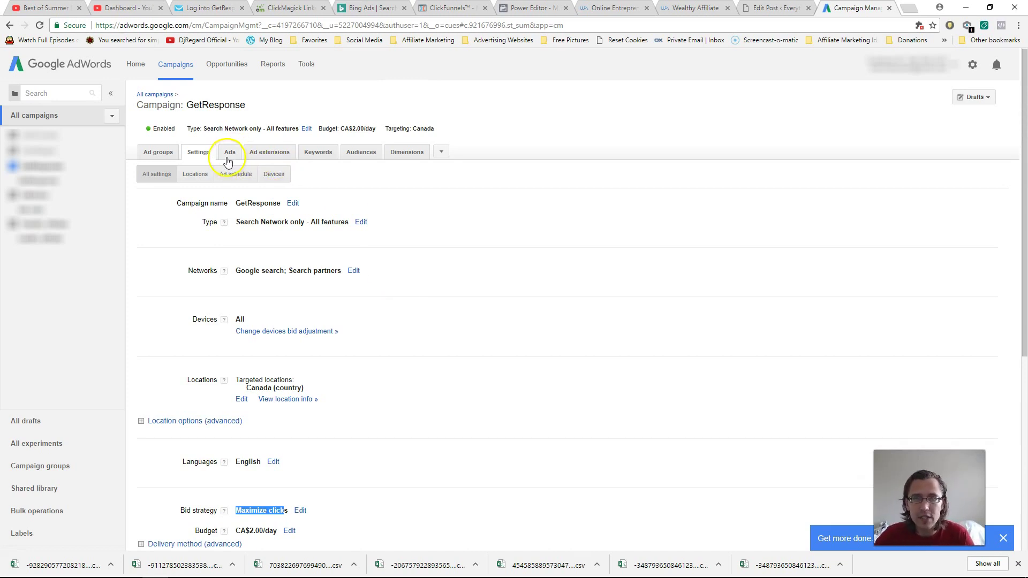
{"action": "left_click", "coordinate": [230, 155]}
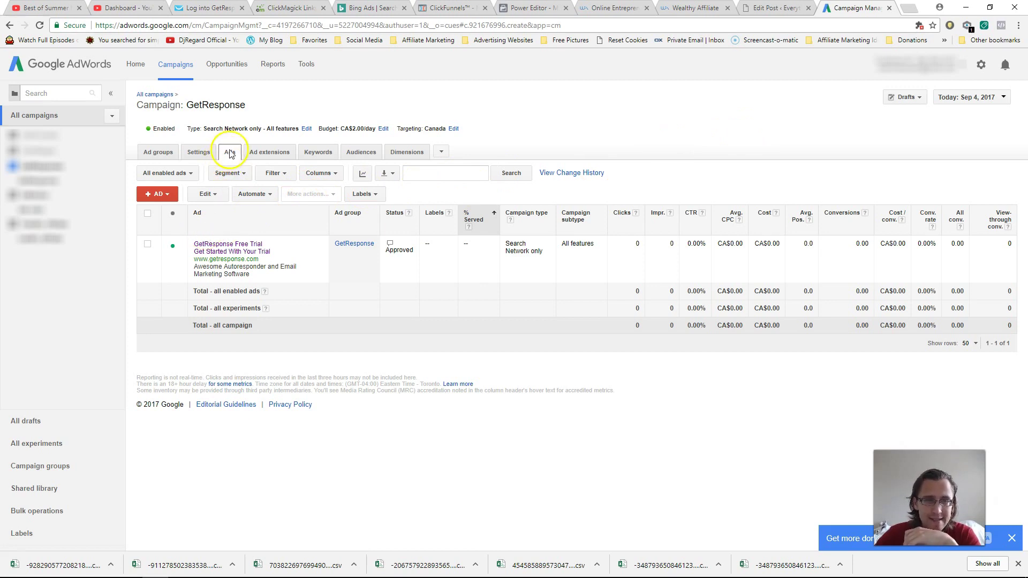
With the 'GetResponse Free Trial' ad listed, open the Drafts menu.
{"action": "mouse_move", "coordinate": [213, 249]}
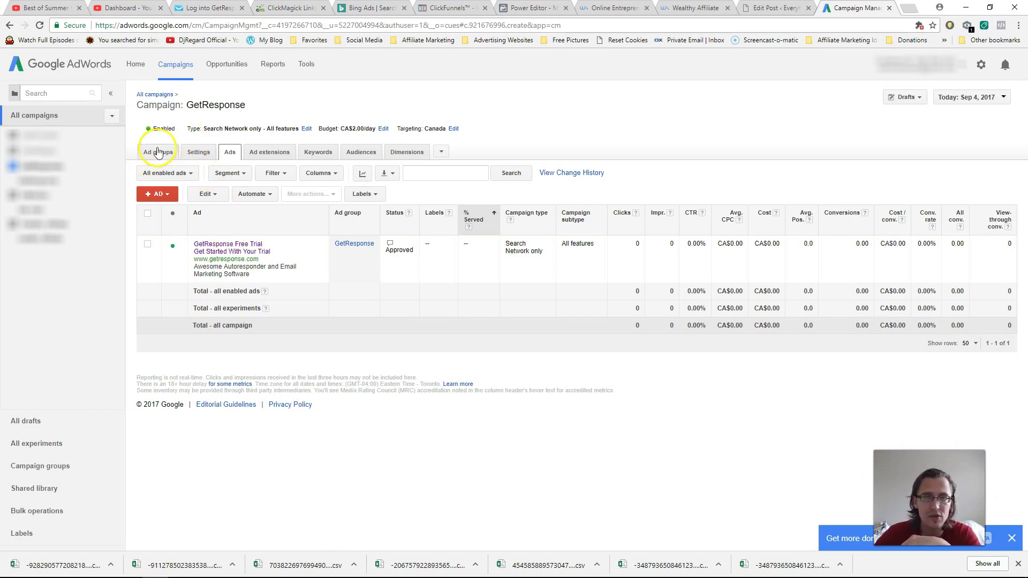
{"action": "left_click", "coordinate": [903, 97]}
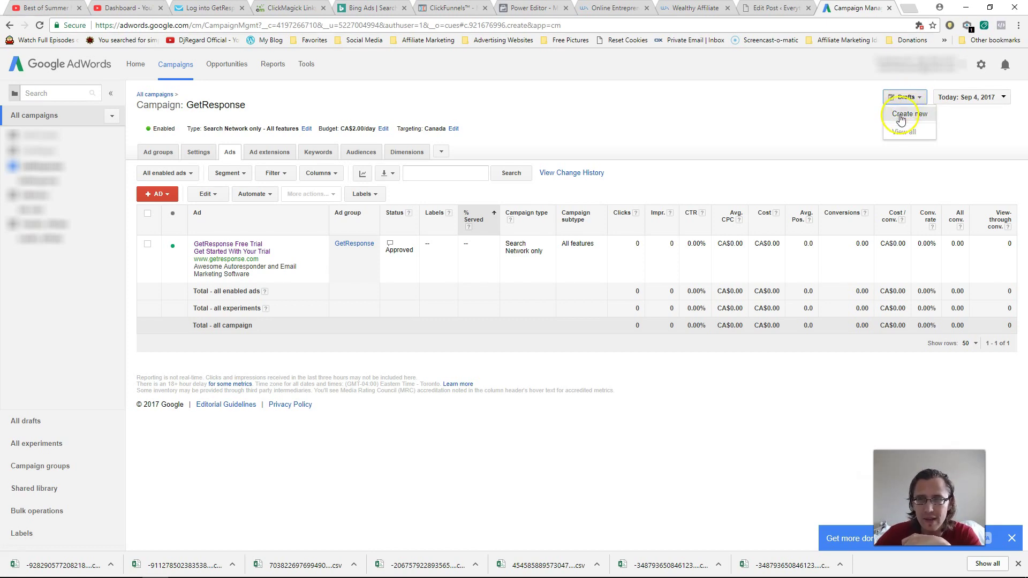
Start a new draft, name it 'GetResponse with US targeting', and create it.
{"action": "left_click", "coordinate": [901, 117]}
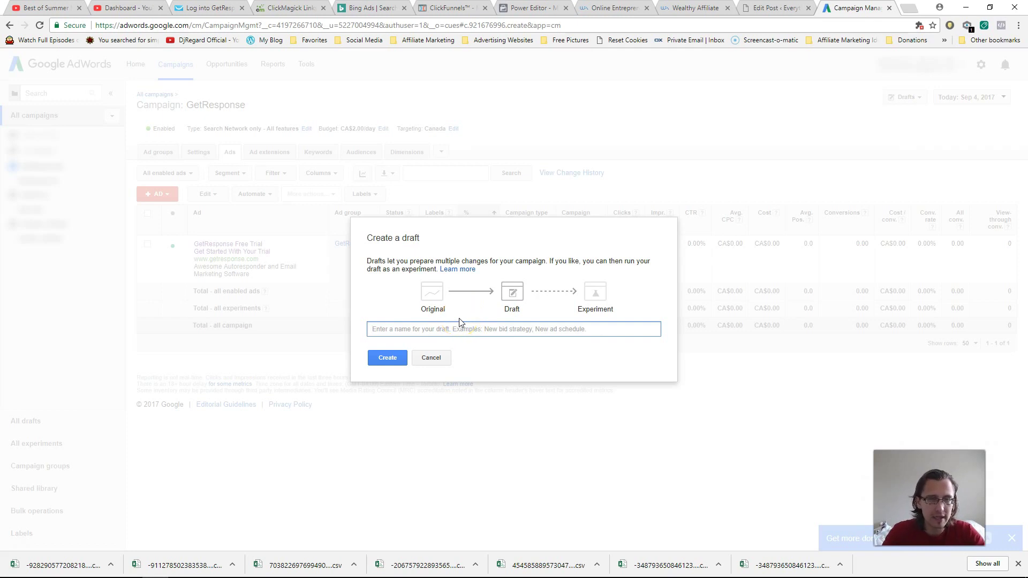
{"action": "type", "text": "GetResponse"}
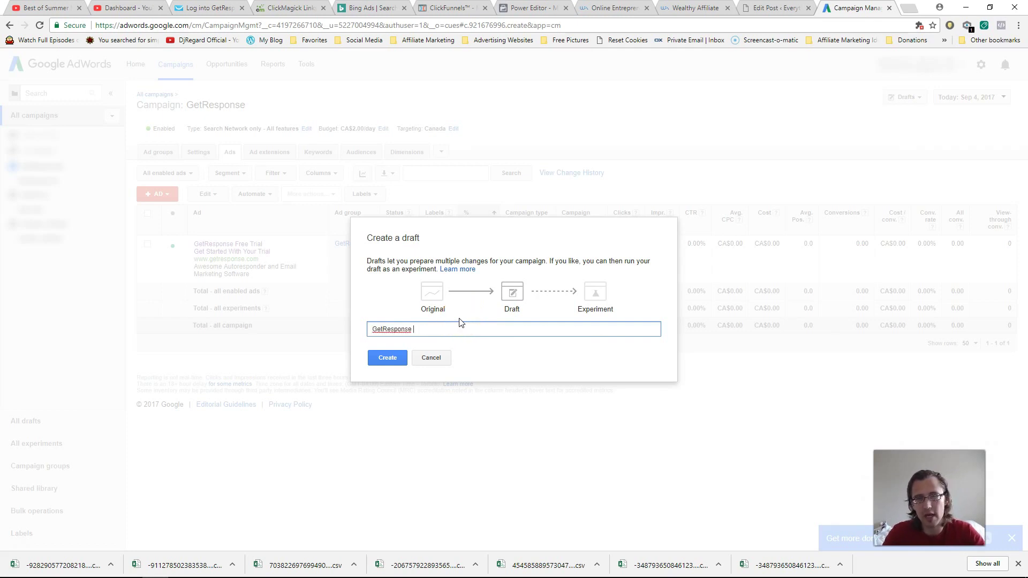
{"action": "type", "text": " with "}
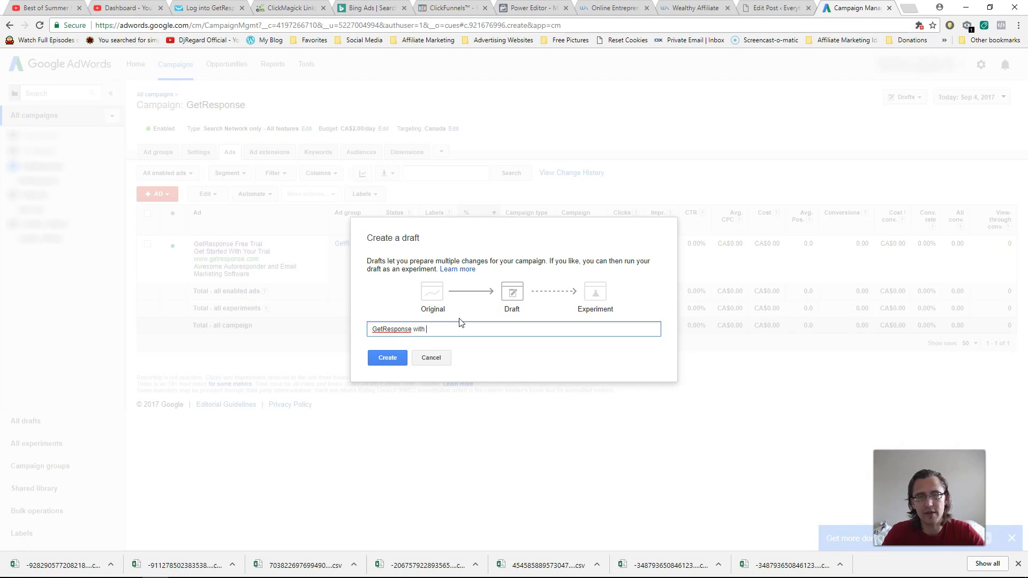
{"action": "type", "text": "US targeting"}
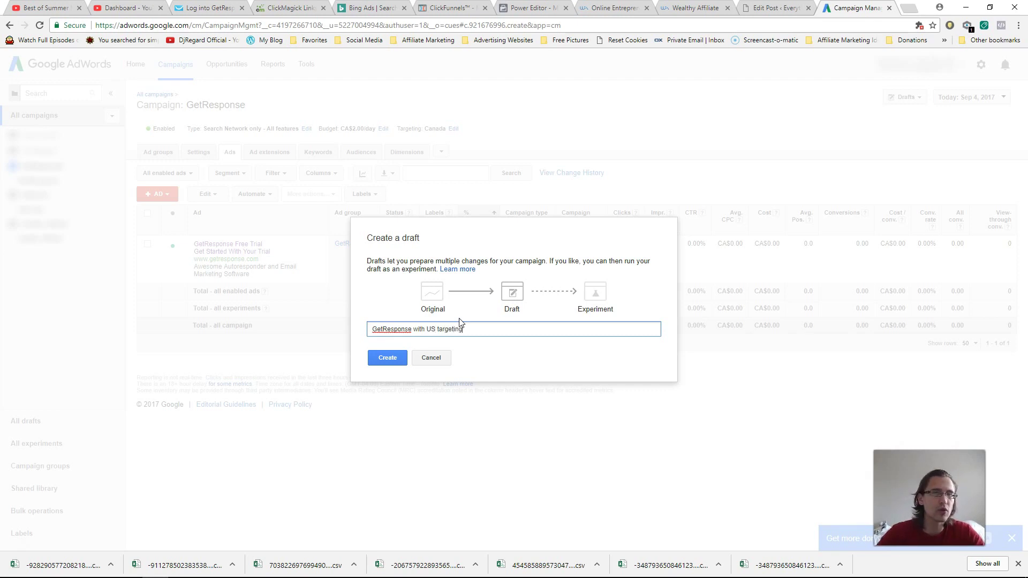
{"action": "left_click", "coordinate": [400, 366]}
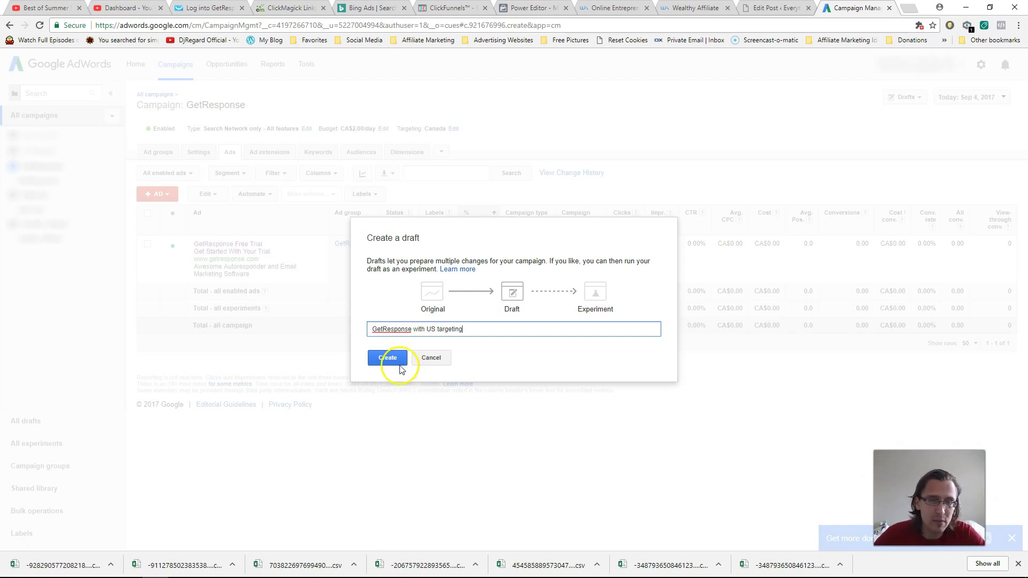
{"action": "left_click", "coordinate": [389, 360]}
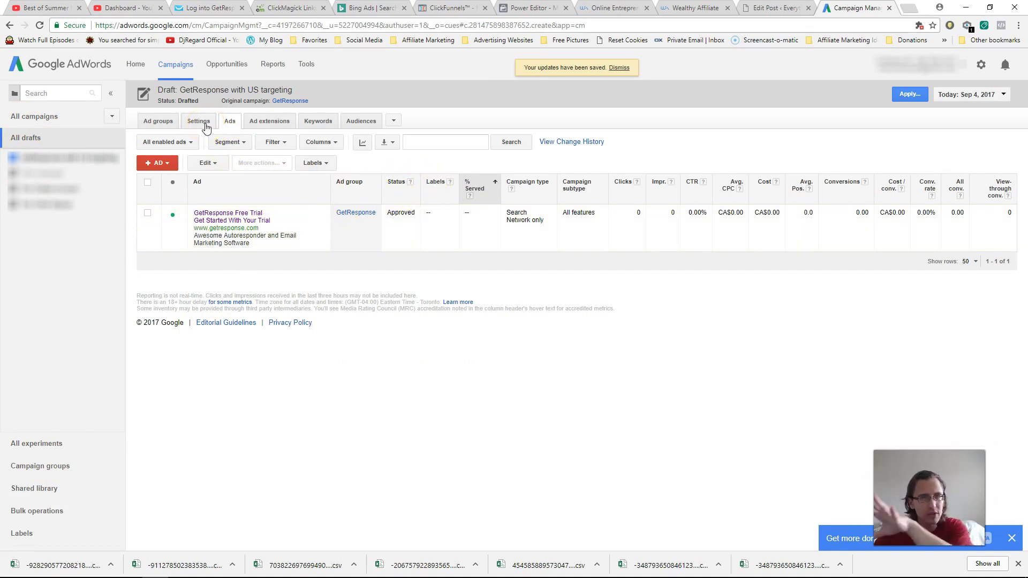
In the draft's settings, switch the bid strategy from Maximize clicks to Manual CPC with Enhanced CPC.
{"action": "left_click", "coordinate": [201, 130]}
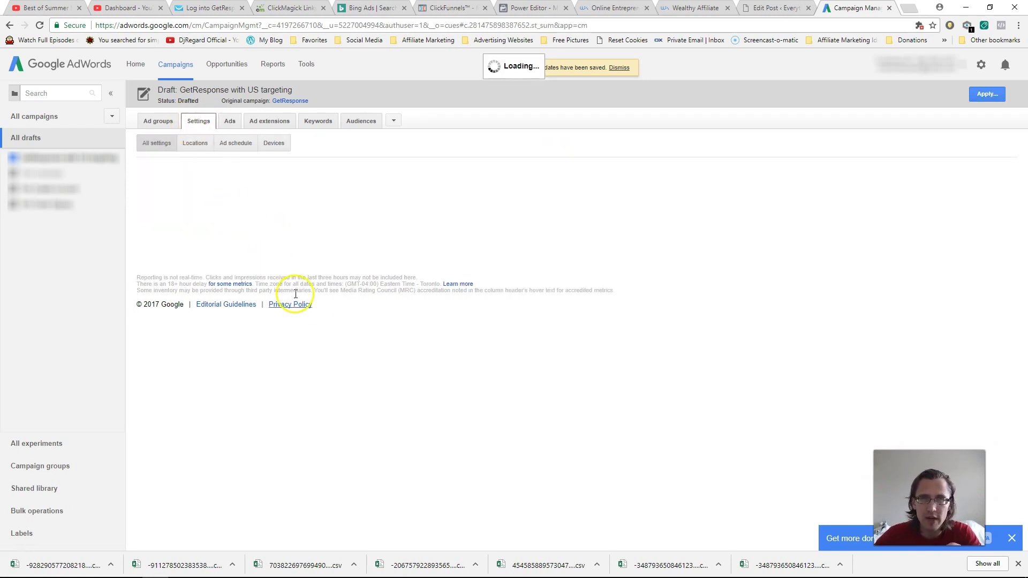
{"action": "scroll", "coordinate": [300, 375], "scroll_direction": "down", "scroll_amount": 3}
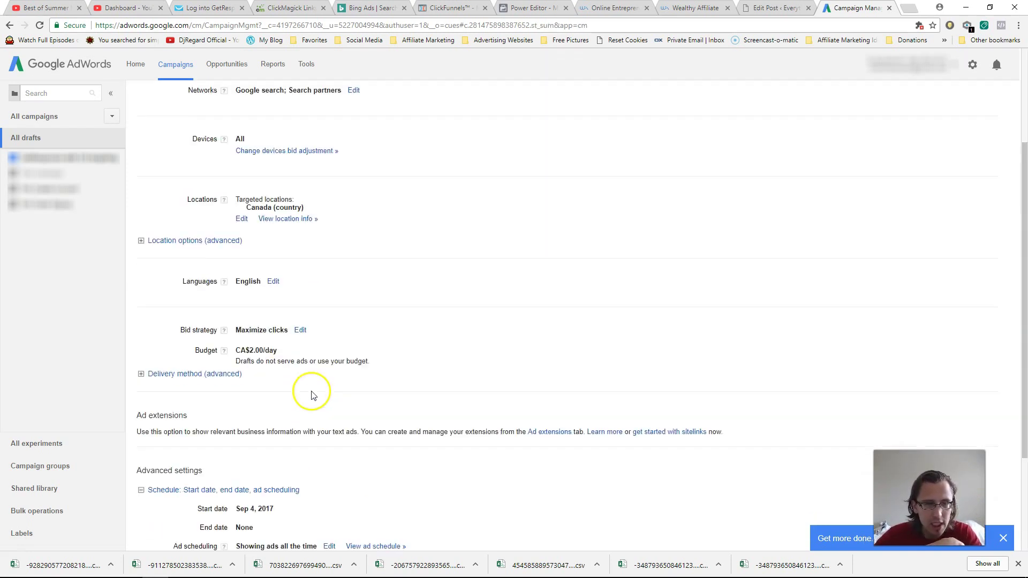
{"action": "scroll", "coordinate": [313, 395], "scroll_direction": "down", "scroll_amount": 2}
{"action": "left_click", "coordinate": [299, 248]}
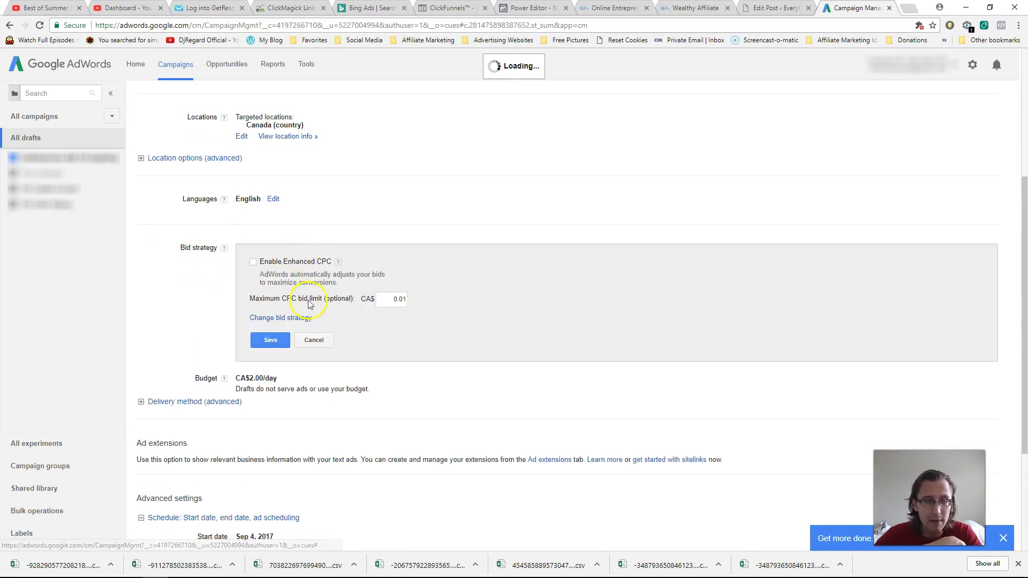
{"action": "left_click", "coordinate": [281, 319]}
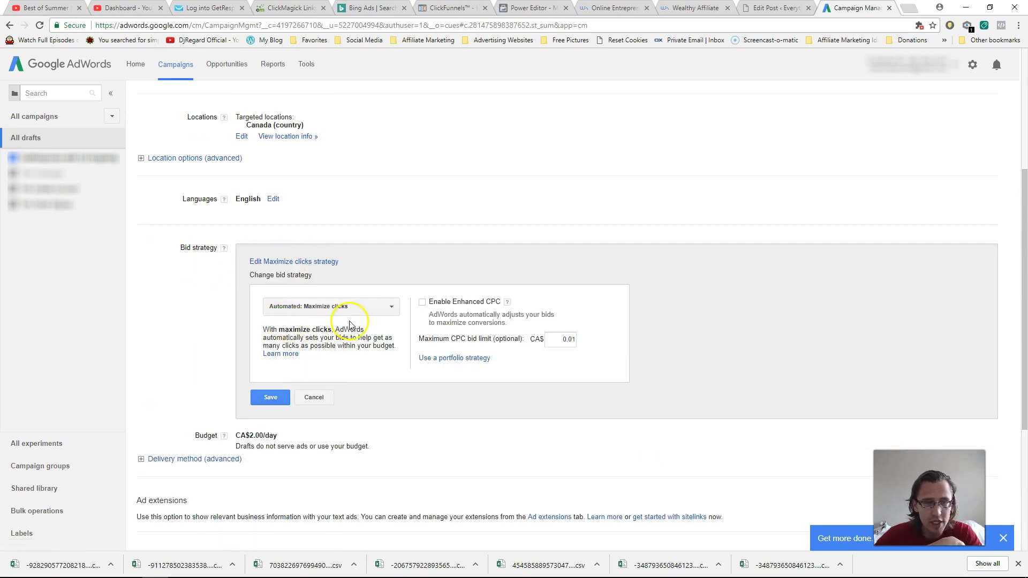
{"action": "left_click", "coordinate": [345, 305]}
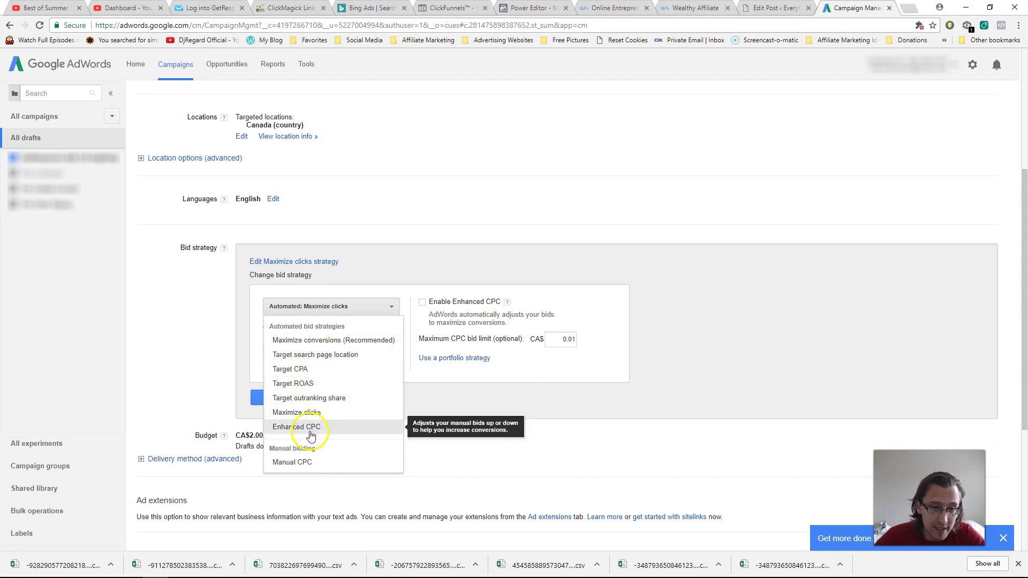
{"action": "left_click", "coordinate": [311, 428]}
{"action": "left_click", "coordinate": [332, 311]}
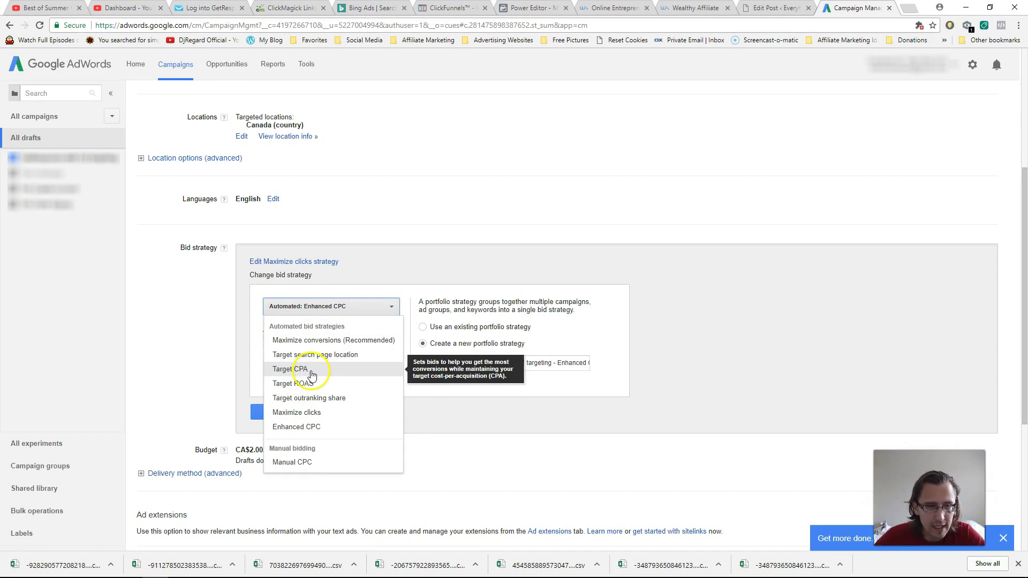
{"action": "left_click", "coordinate": [292, 462]}
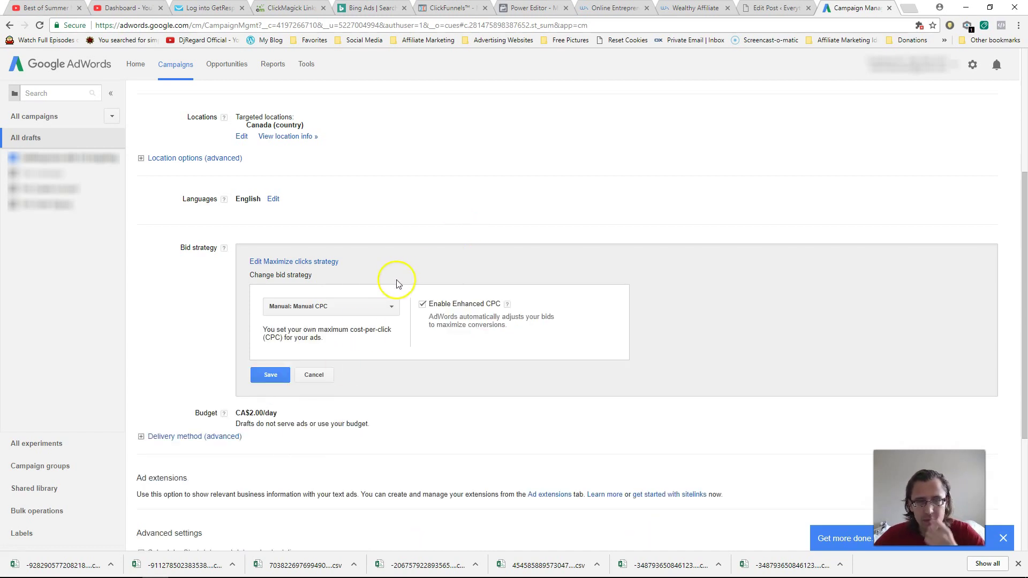
{"action": "scroll", "coordinate": [315, 225], "scroll_direction": "up", "scroll_amount": 5}
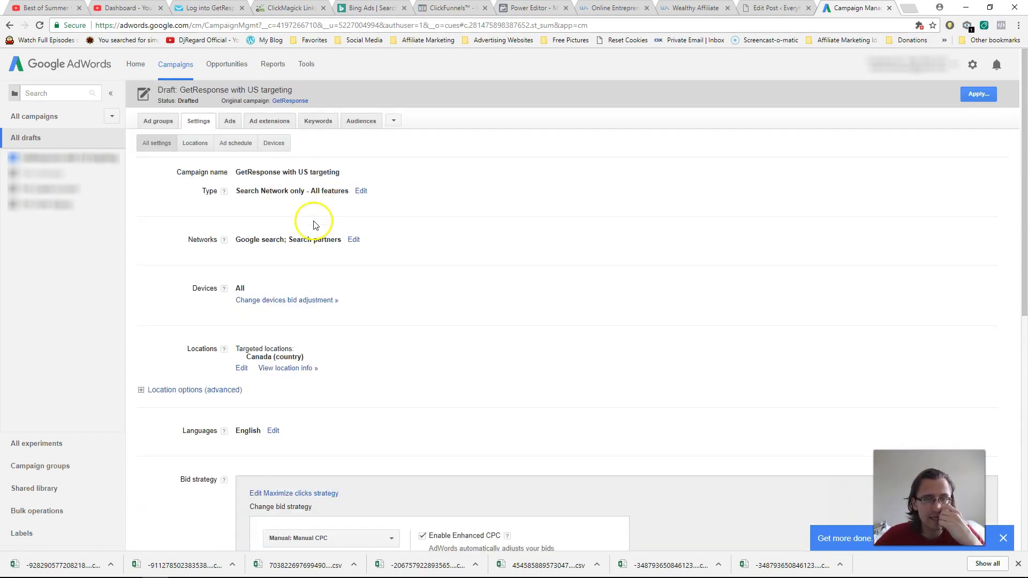
Discard the unsaved bid change and switch the draft's location targeting from Canada to United States.
{"action": "left_click", "coordinate": [242, 367]}
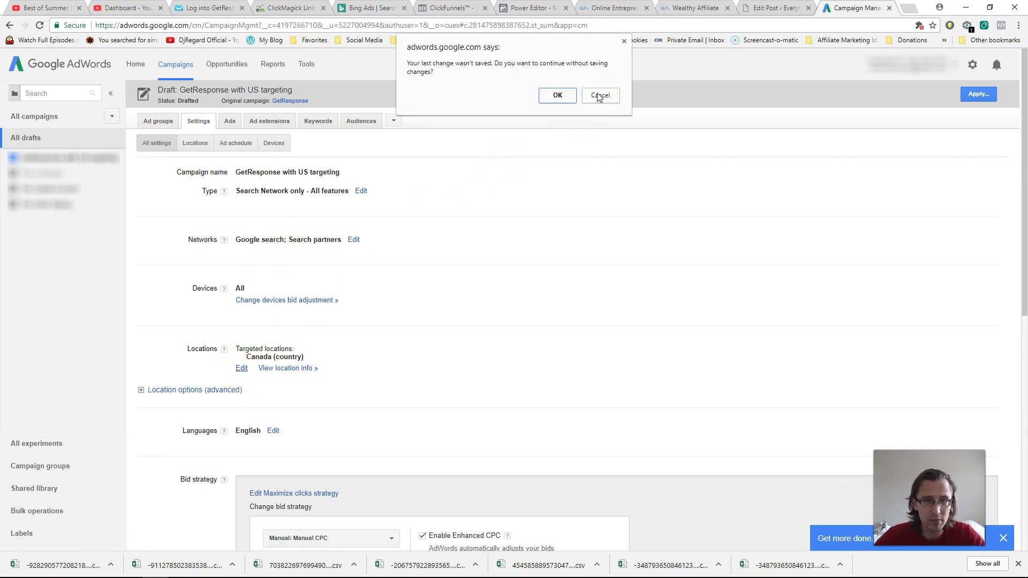
{"action": "left_click", "coordinate": [557, 97]}
{"action": "left_click", "coordinate": [324, 399]}
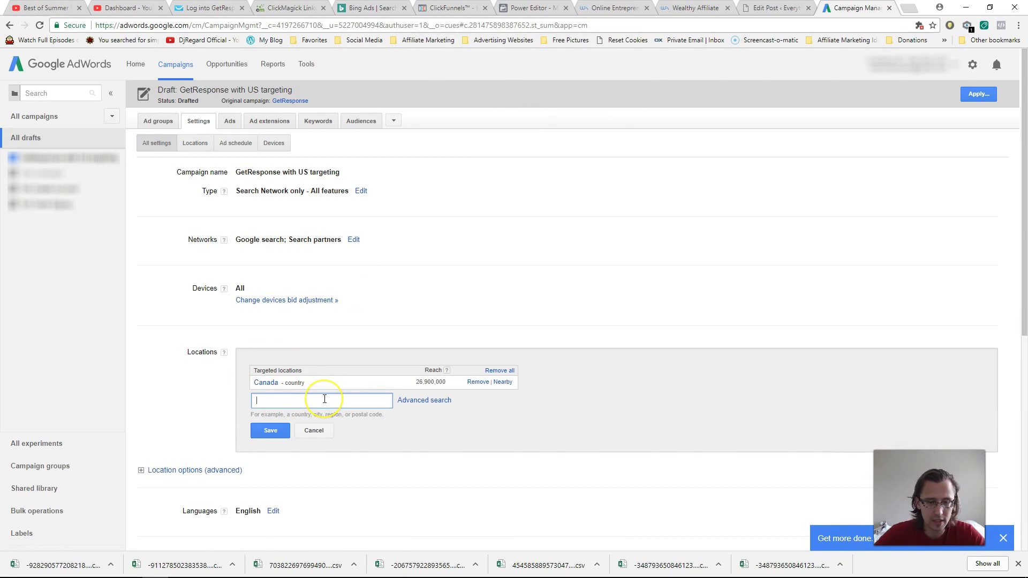
{"action": "type", "text": "united st"}
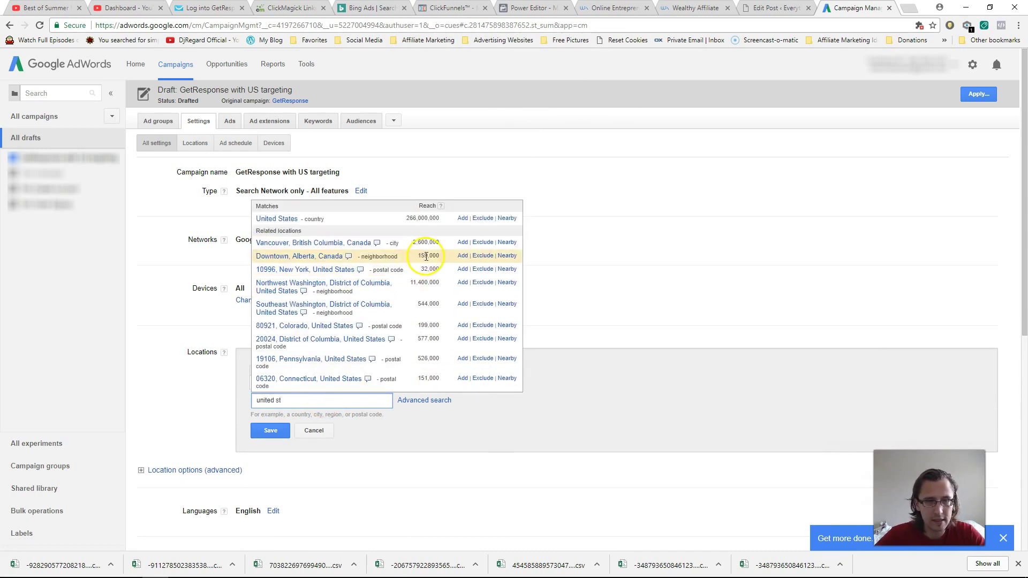
{"action": "left_click", "coordinate": [463, 219]}
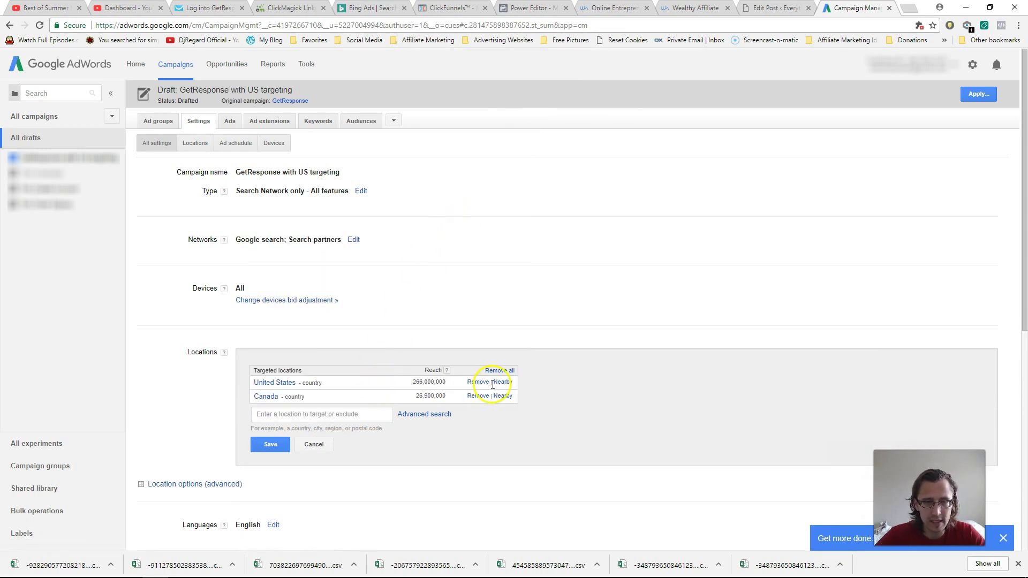
{"action": "left_click", "coordinate": [478, 397]}
{"action": "scroll", "coordinate": [481, 403], "scroll_direction": "down", "scroll_amount": 4}
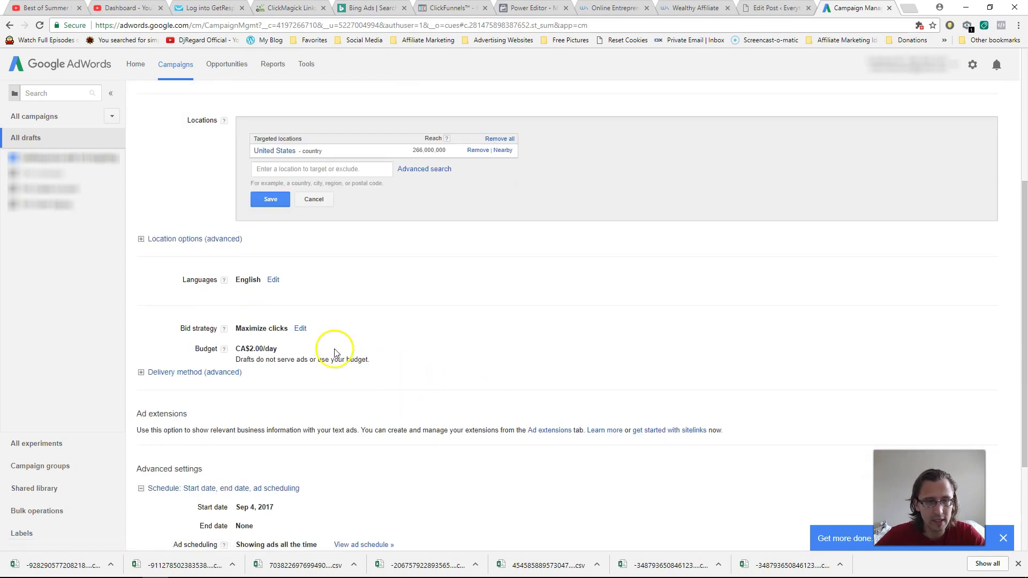
{"action": "left_click", "coordinate": [283, 202]}
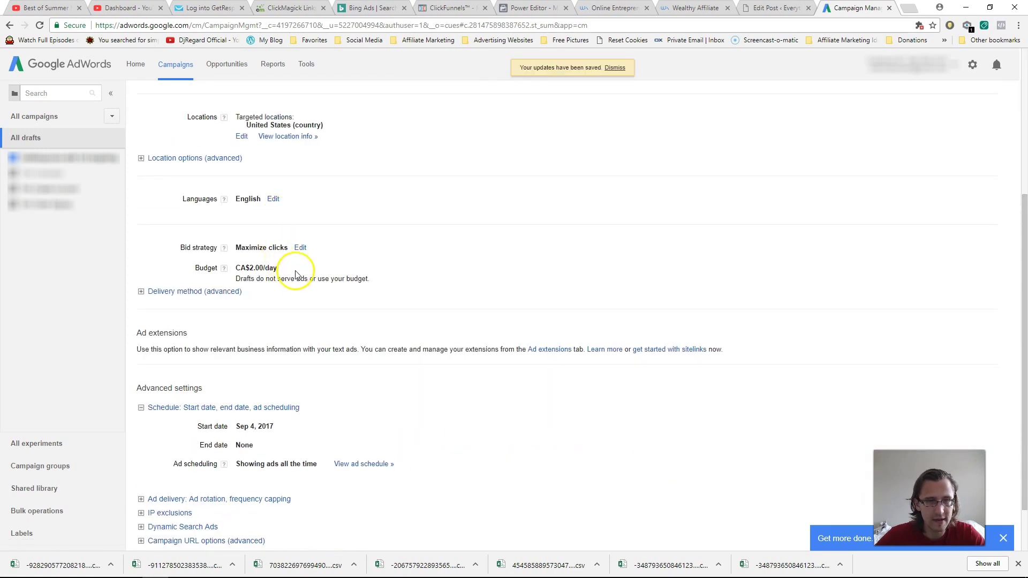
Save the draft's bid strategy as Manual CPC.
{"action": "left_click", "coordinate": [300, 247]}
{"action": "left_click", "coordinate": [271, 317]}
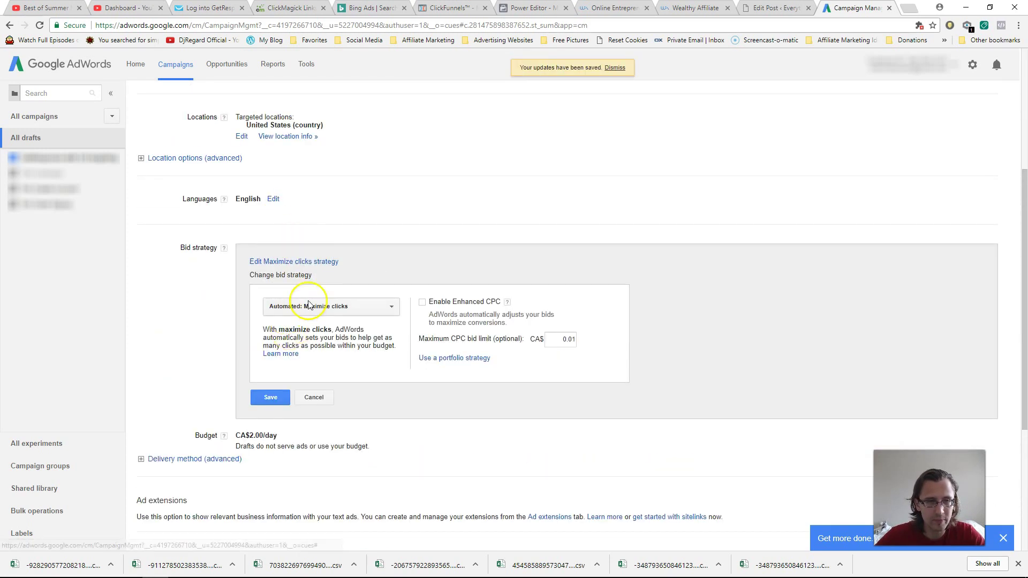
{"action": "left_click", "coordinate": [321, 306]}
{"action": "left_click", "coordinate": [297, 464]}
{"action": "left_click", "coordinate": [277, 374]}
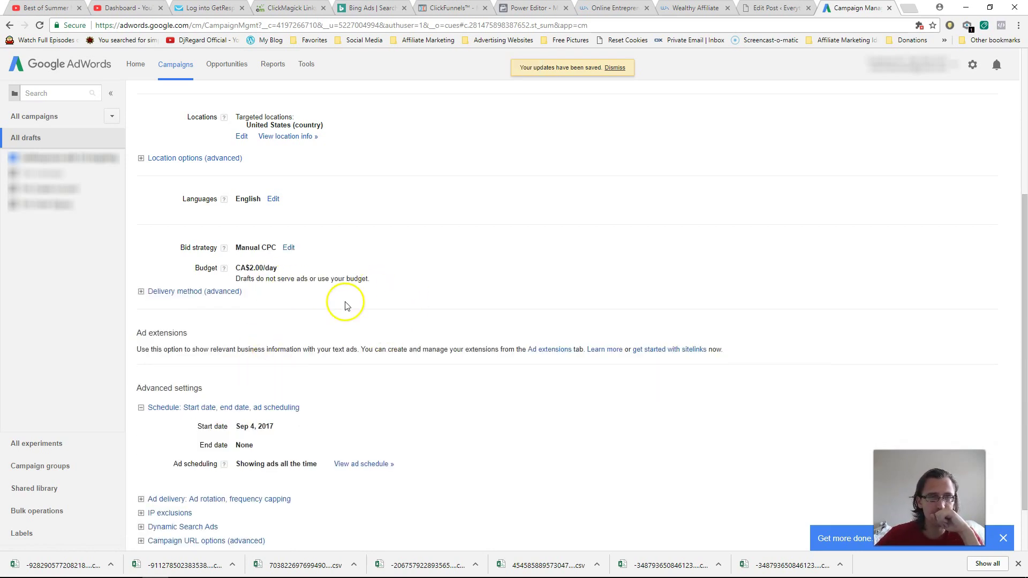
{"action": "scroll", "coordinate": [342, 326], "scroll_direction": "up", "scroll_amount": 4}
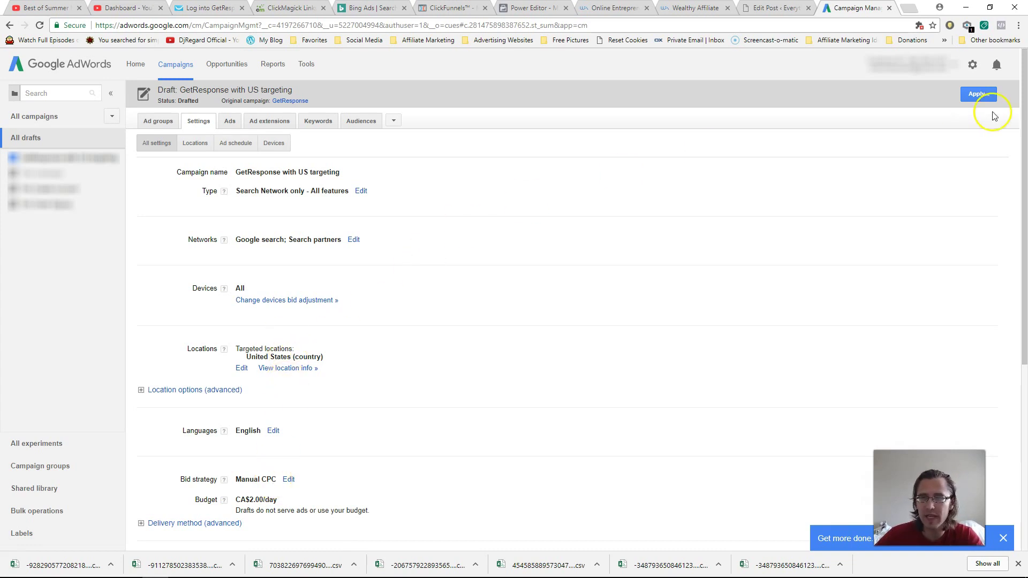
Choose Run an experiment in the draft's apply options rather than updating the original campaign.
{"action": "left_click", "coordinate": [975, 96]}
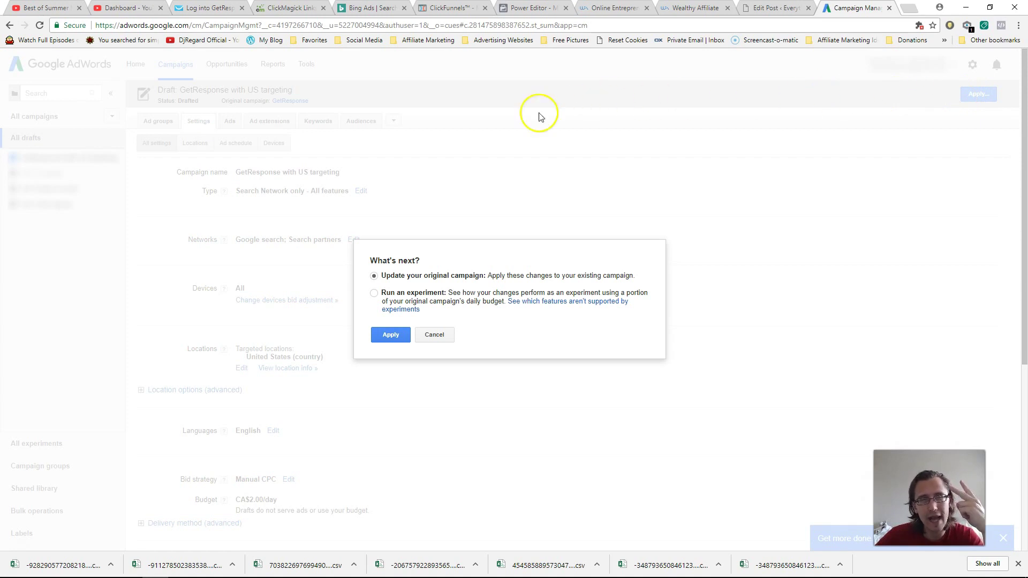
{"action": "left_click_drag", "start_coordinate": [411, 276], "coordinate": [592, 281]}
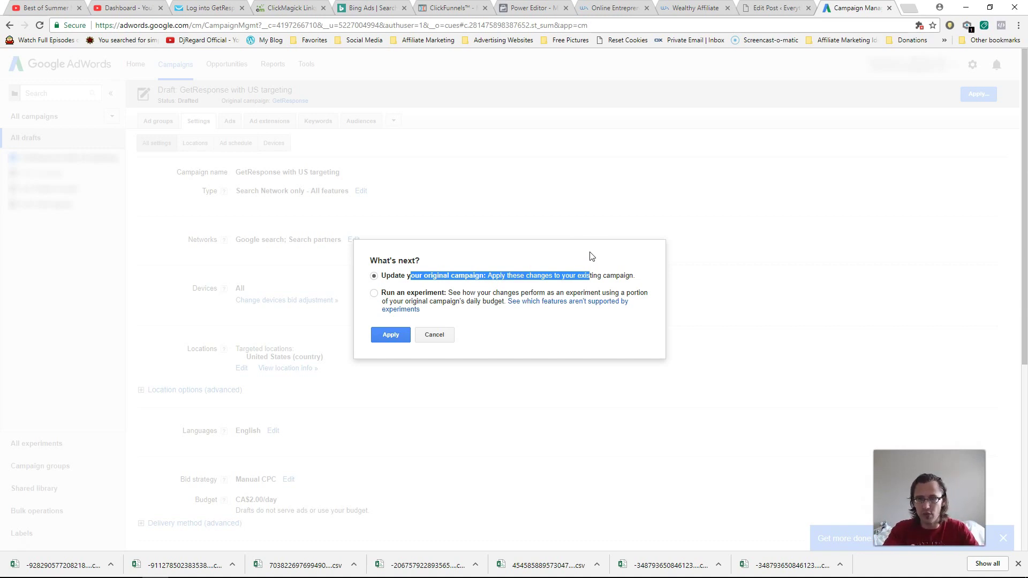
{"action": "left_click", "coordinate": [432, 298]}
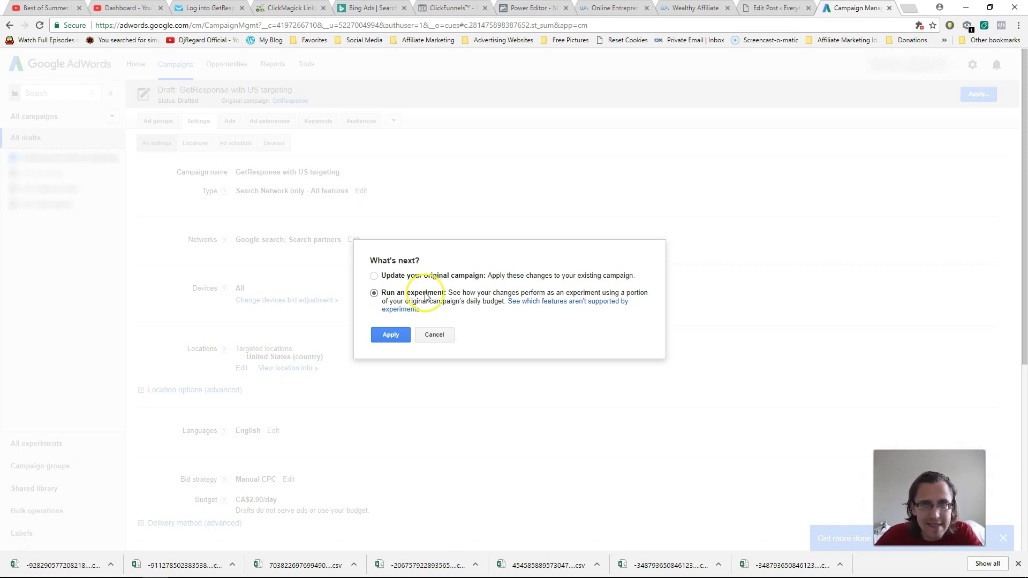
Name the experiment 'getresponse US + manual cpc', keep Sep 4–Oct 4, 2017 and 50% split, and create it.
{"action": "left_click", "coordinate": [397, 334]}
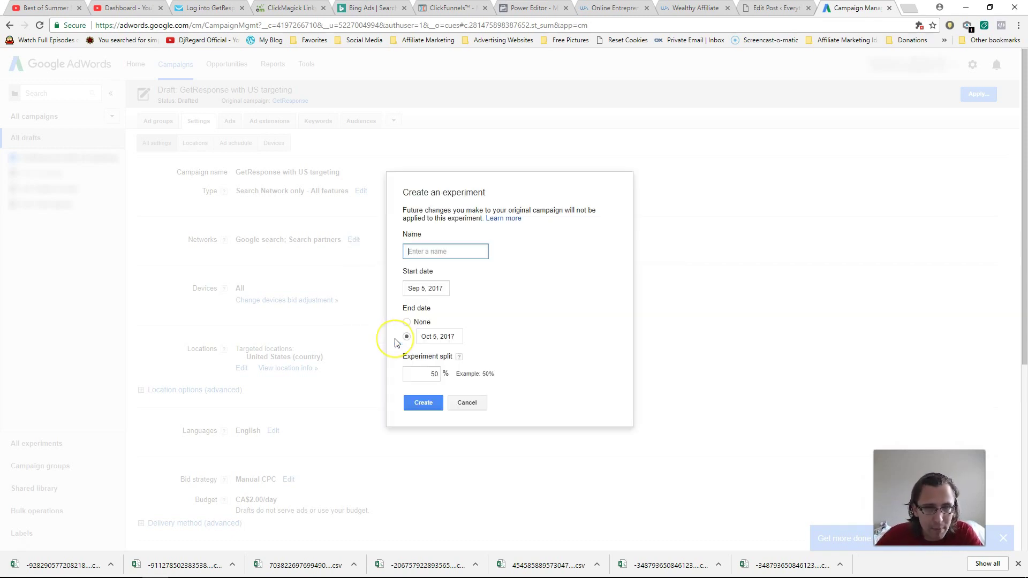
{"action": "left_click", "coordinate": [434, 252]}
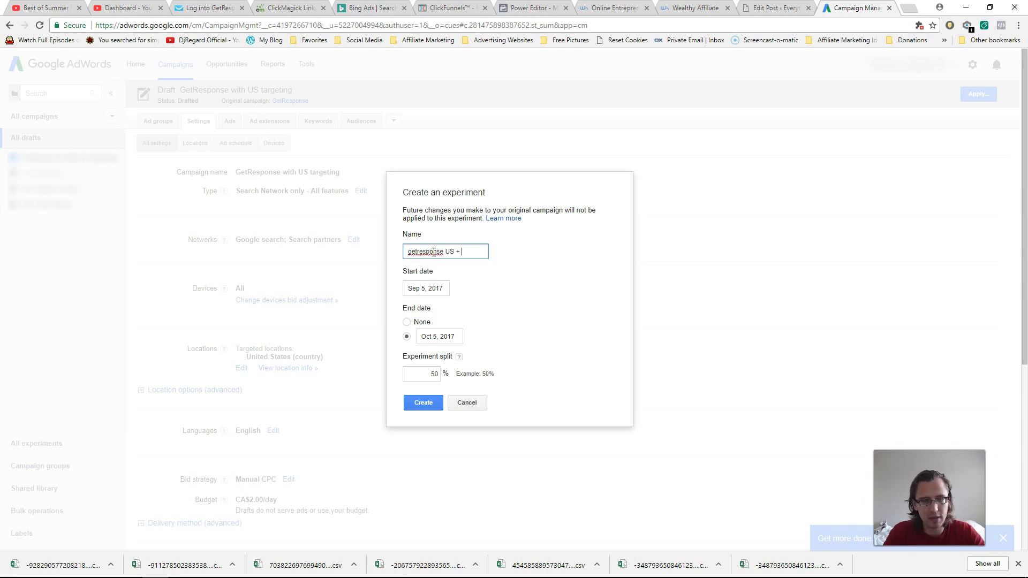
{"action": "type", "text": "l cpc"}
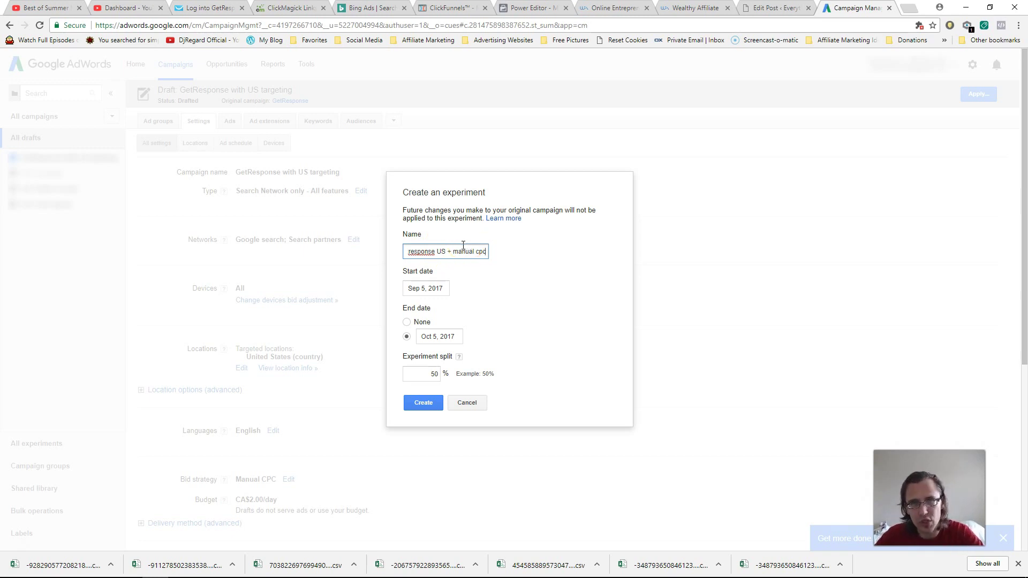
{"action": "left_click", "coordinate": [424, 290]}
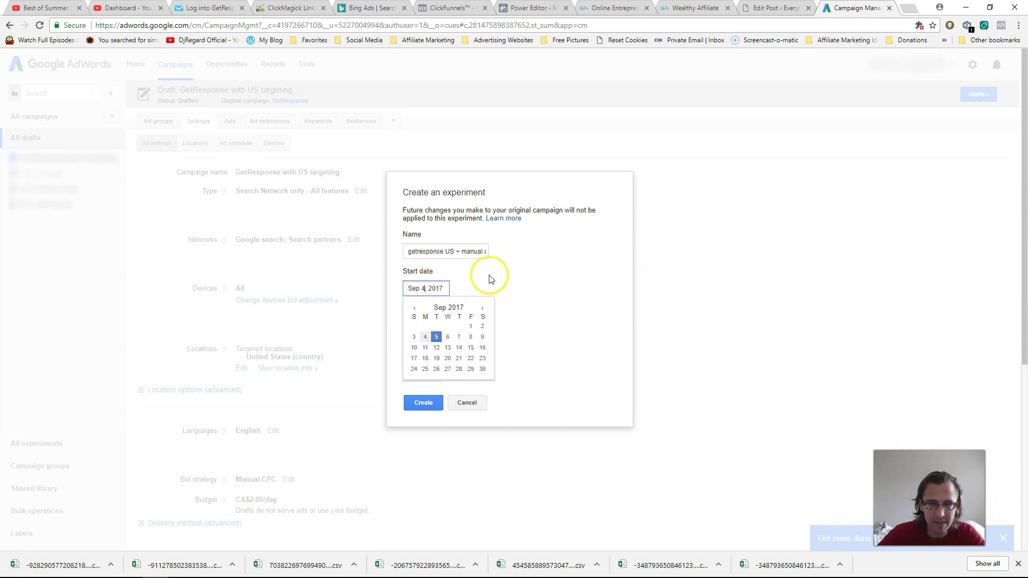
{"action": "left_click", "coordinate": [522, 283]}
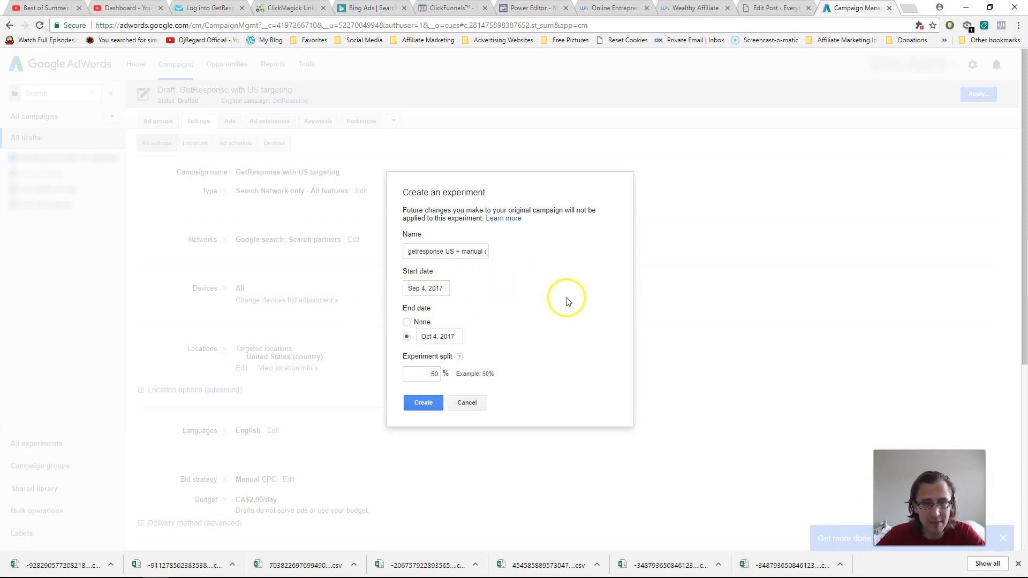
{"action": "double_click", "coordinate": [430, 375]}
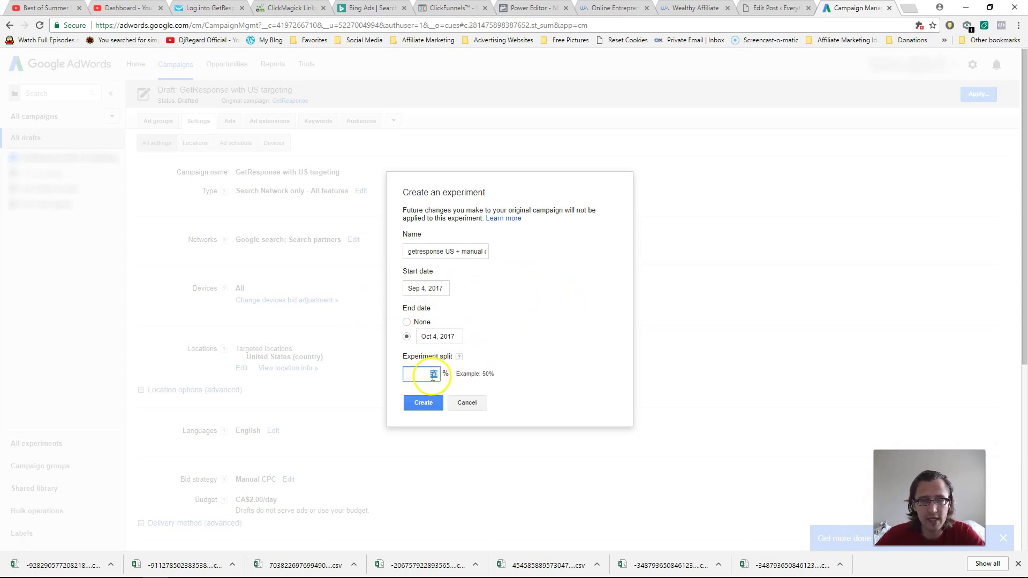
{"action": "left_click", "coordinate": [432, 375]}
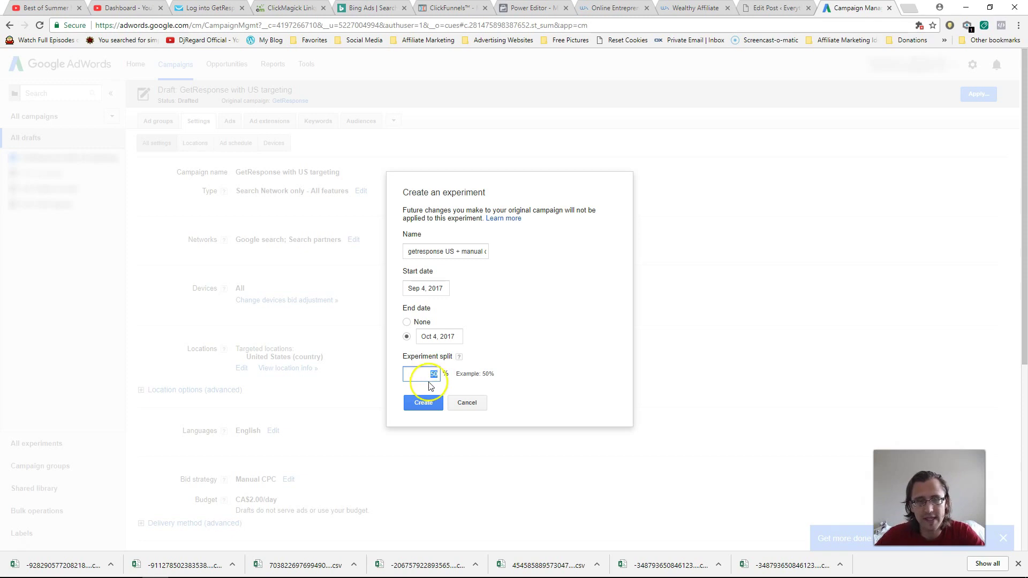
{"action": "mouse_move", "coordinate": [460, 358]}
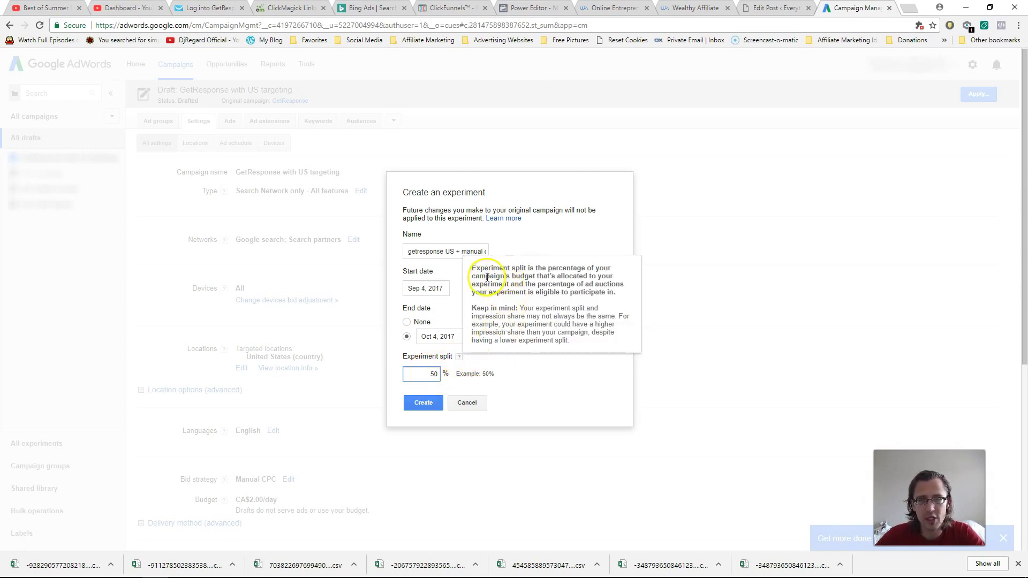
{"action": "left_click_drag", "start_coordinate": [486, 277], "coordinate": [557, 315]}
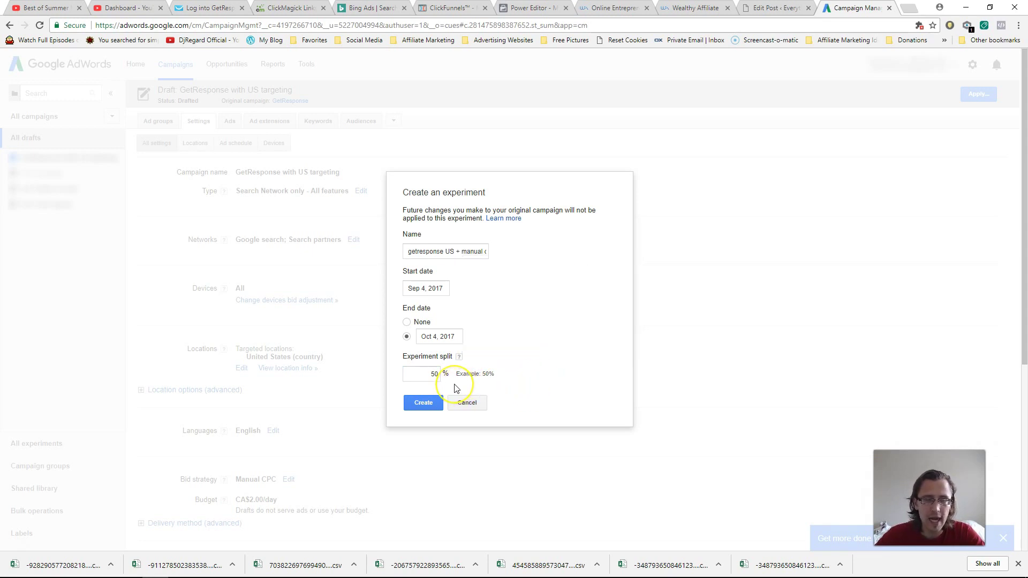
{"action": "left_click", "coordinate": [397, 360]}
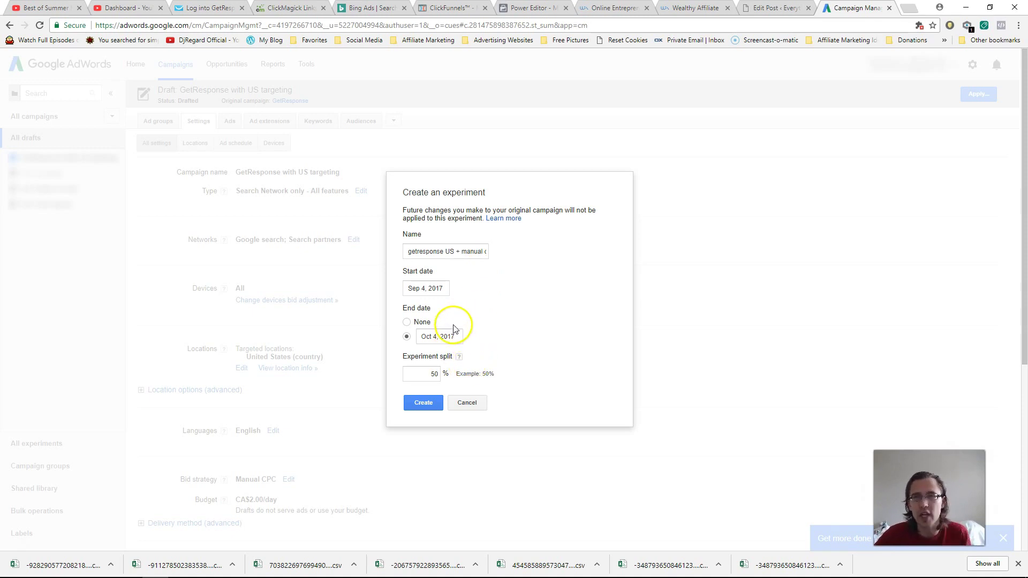
{"action": "left_click", "coordinate": [419, 408]}
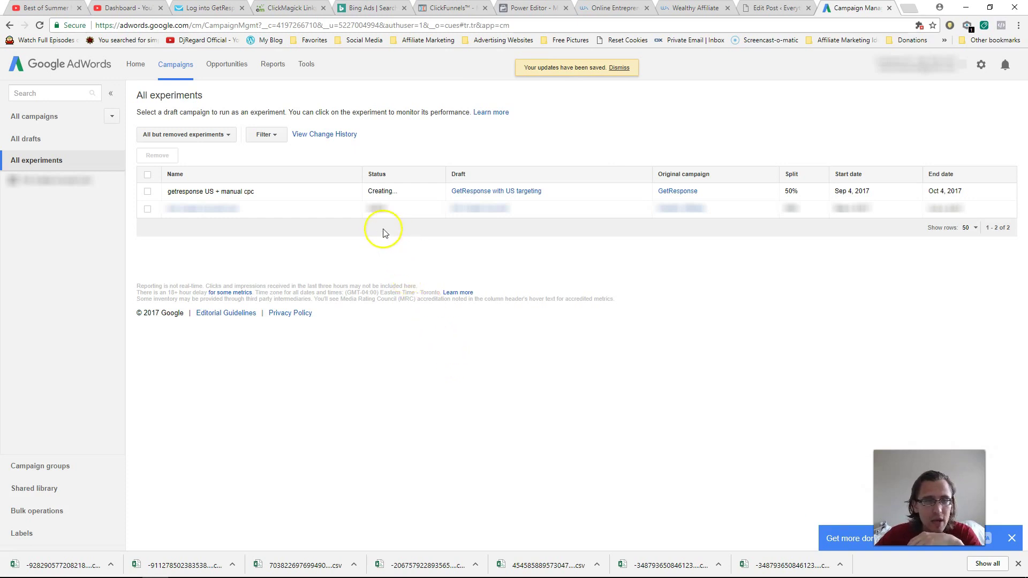
Inspect the new experiment, cancelling a name edit, and view its ad groups.
{"action": "left_click", "coordinate": [388, 194]}
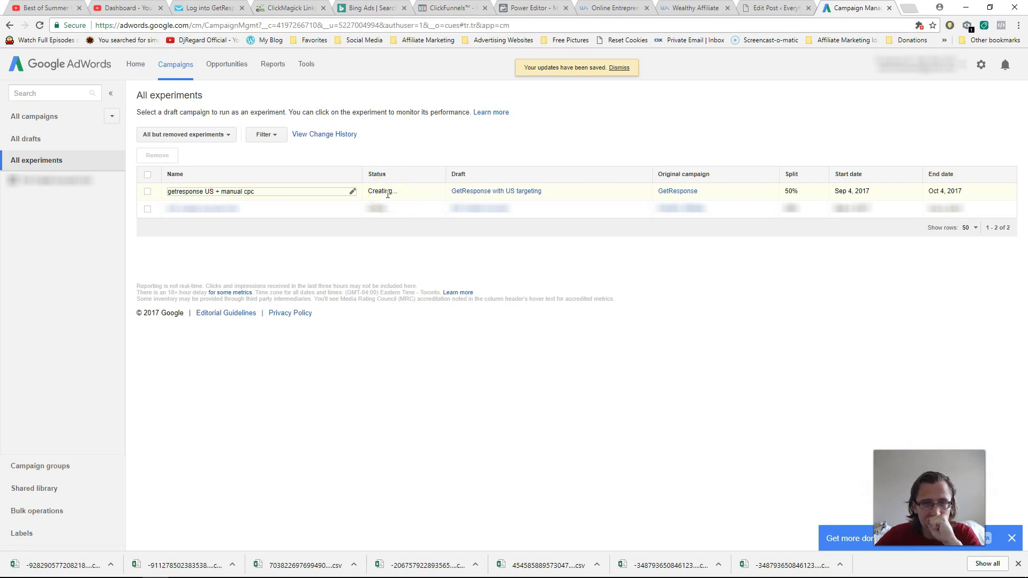
{"action": "left_click", "coordinate": [231, 197]}
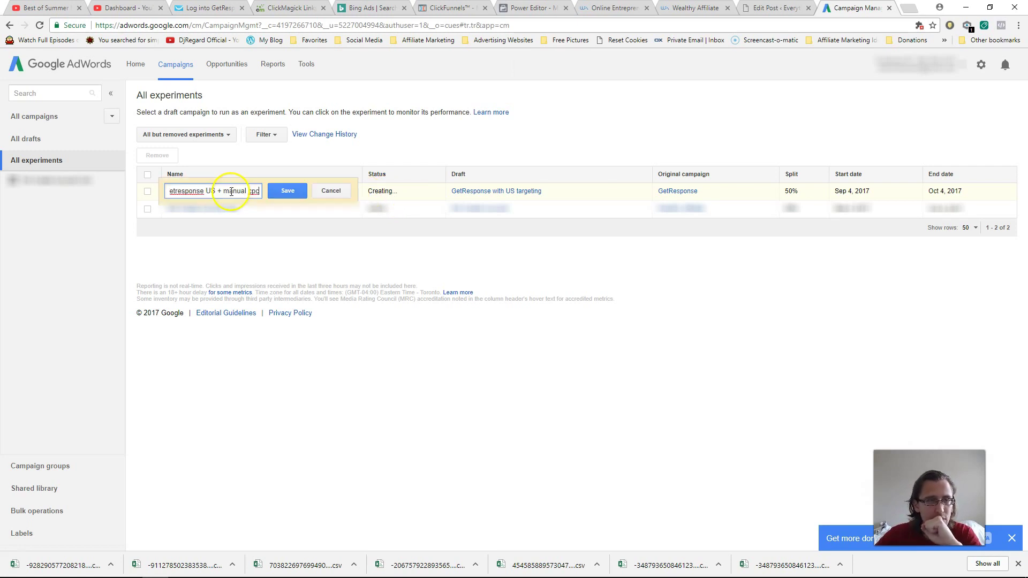
{"action": "left_click", "coordinate": [326, 193]}
{"action": "left_click", "coordinate": [66, 184]}
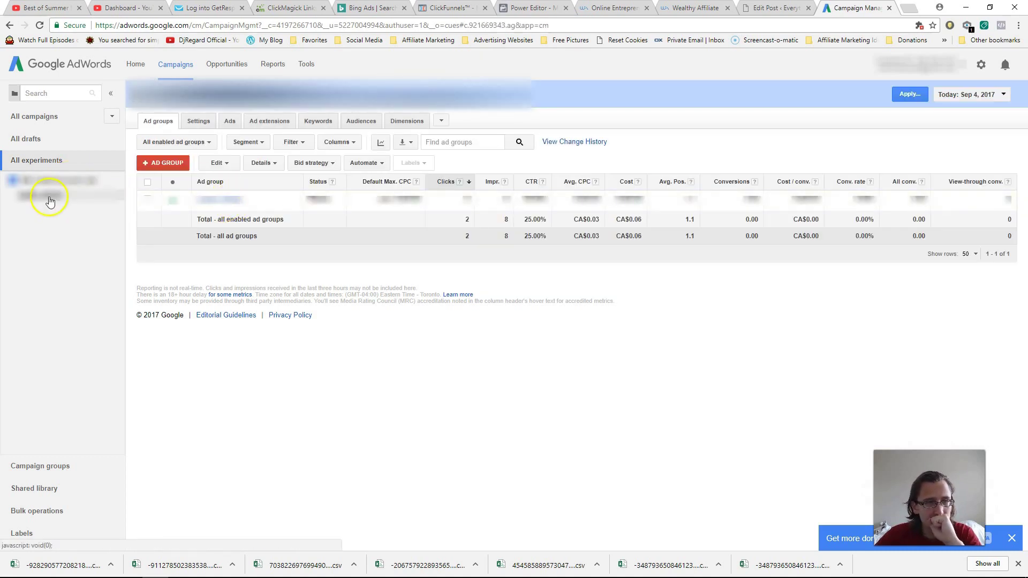
Check the 'GetResponse with US targeting' draft's ads and settings, then the experiment's settings and ads.
{"action": "left_click", "coordinate": [32, 138]}
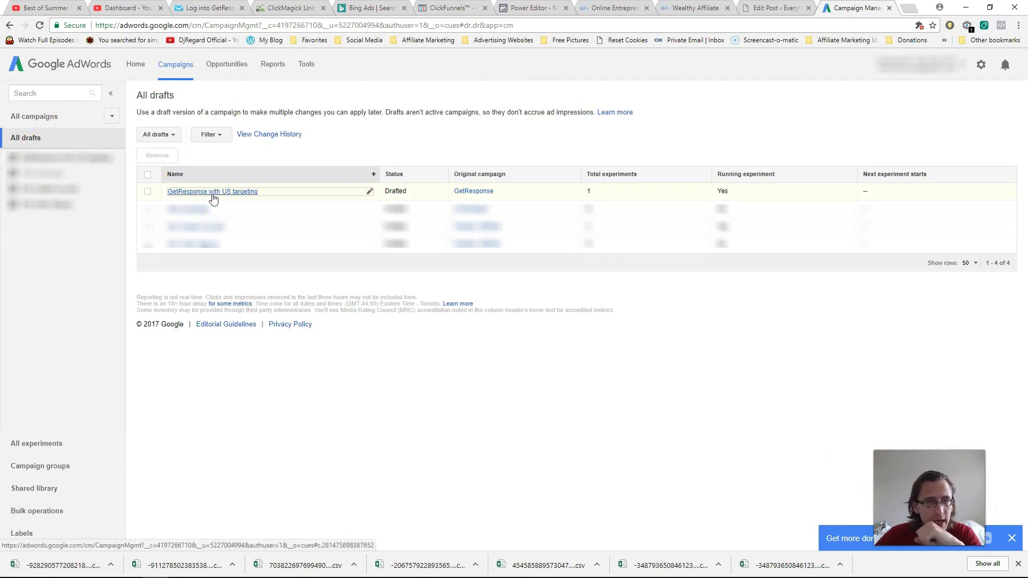
{"action": "left_click", "coordinate": [209, 196]}
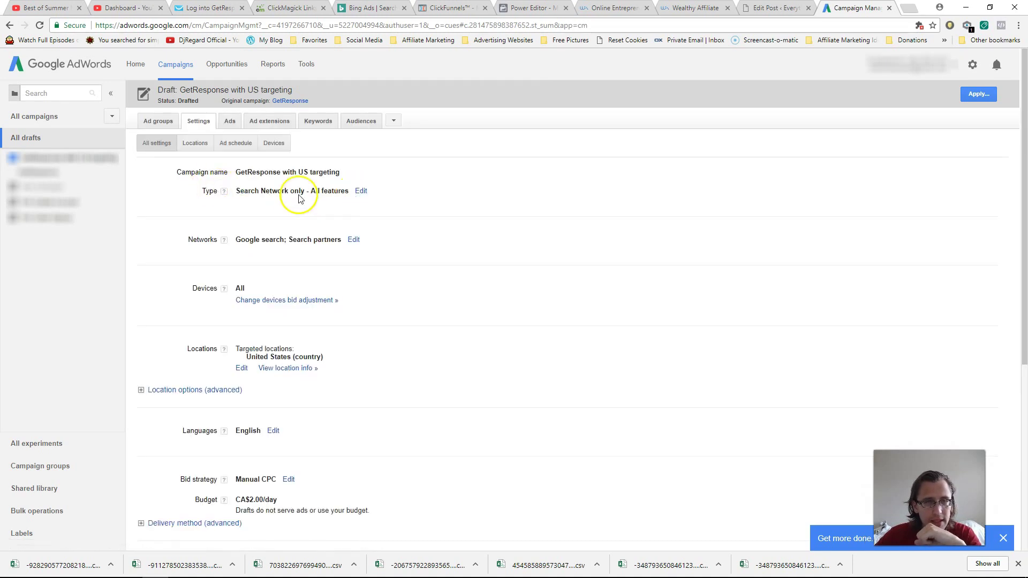
{"action": "left_click", "coordinate": [222, 122]}
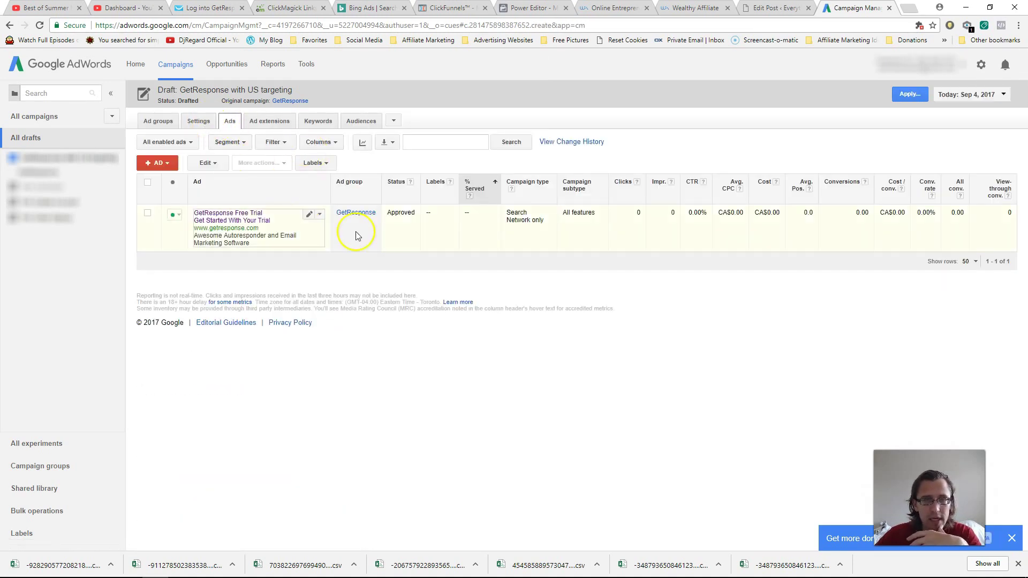
{"action": "left_click", "coordinate": [193, 124]}
{"action": "scroll", "coordinate": [364, 257], "scroll_direction": "down", "scroll_amount": 4}
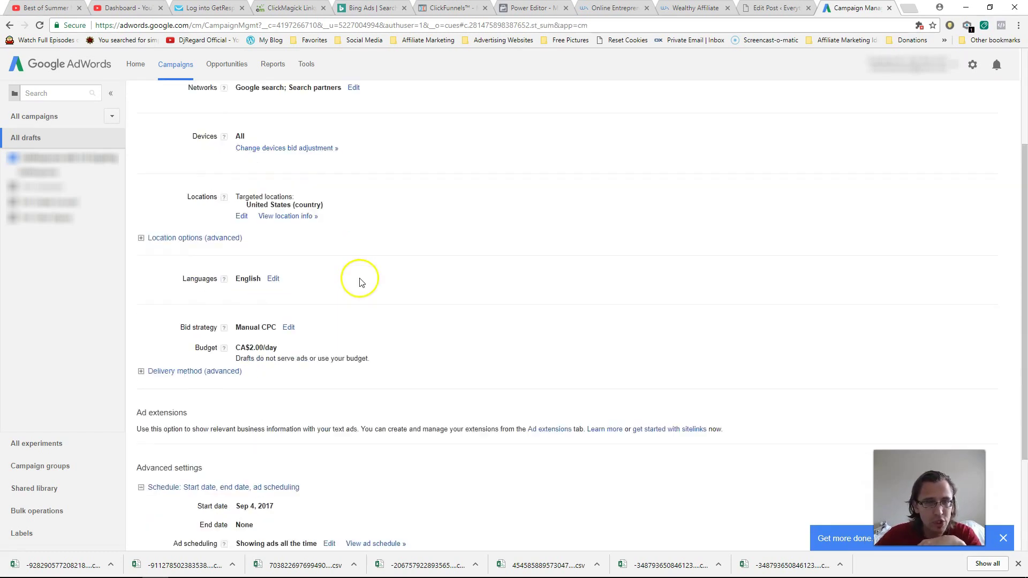
{"action": "scroll", "coordinate": [355, 278], "scroll_direction": "up", "scroll_amount": 5}
{"action": "left_click", "coordinate": [64, 448]}
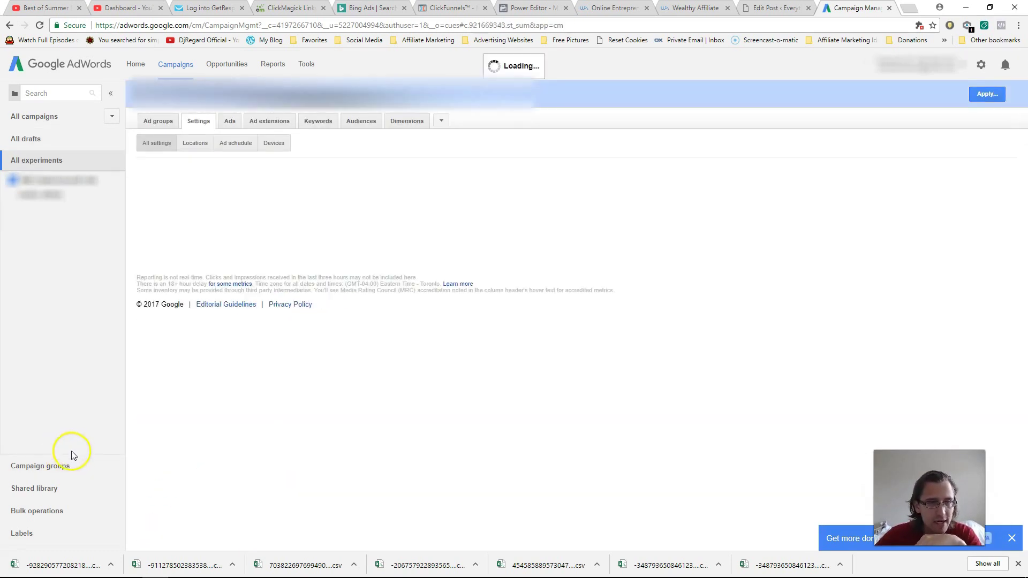
{"action": "left_click", "coordinate": [230, 122]}
View the 'getresponse US + manual cpc' experiment's settings, then the original GetResponse campaign's ads and Canada targeting.
{"action": "left_click", "coordinate": [21, 163]}
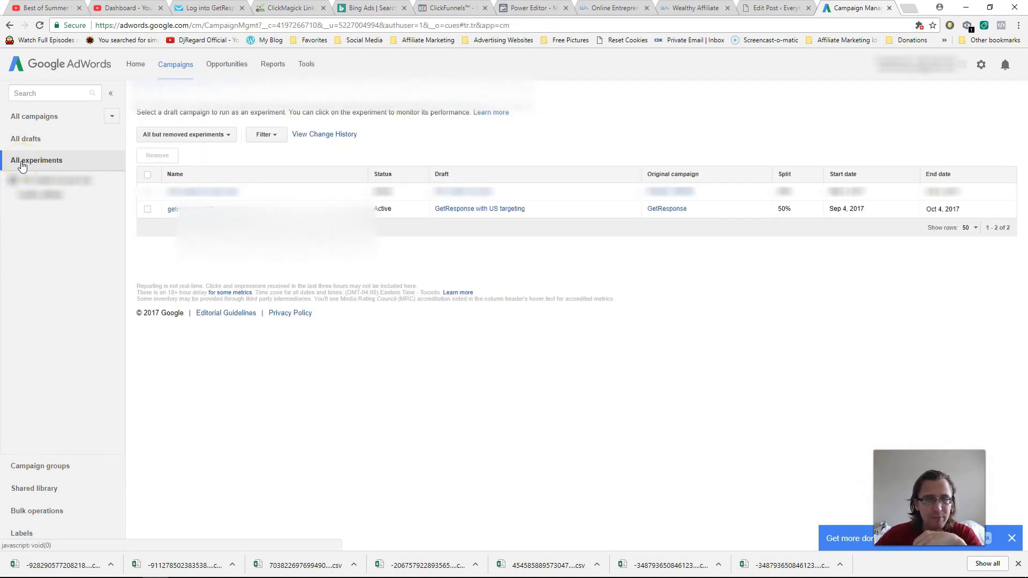
{"action": "left_click", "coordinate": [223, 208]}
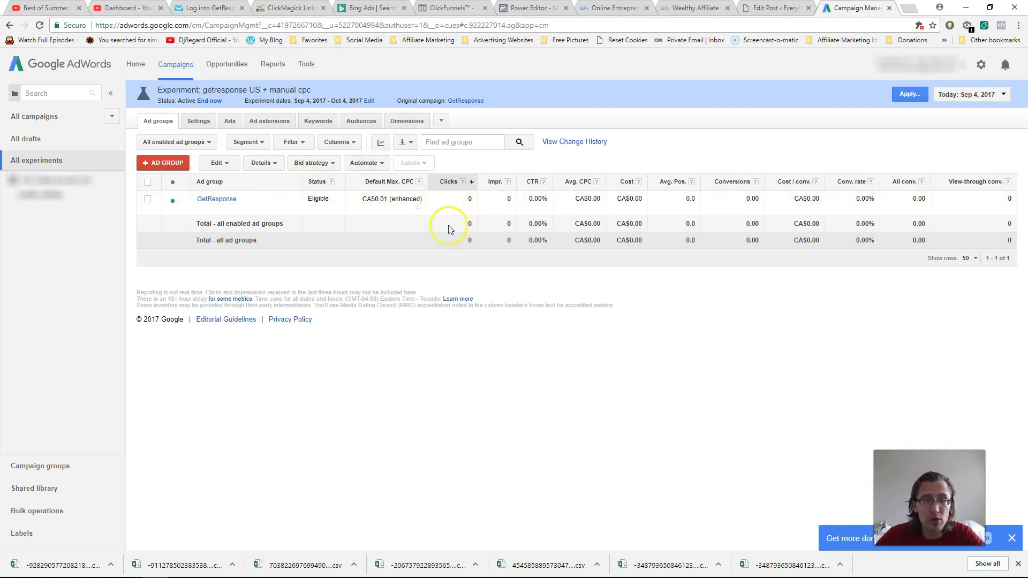
{"action": "left_click", "coordinate": [199, 123]}
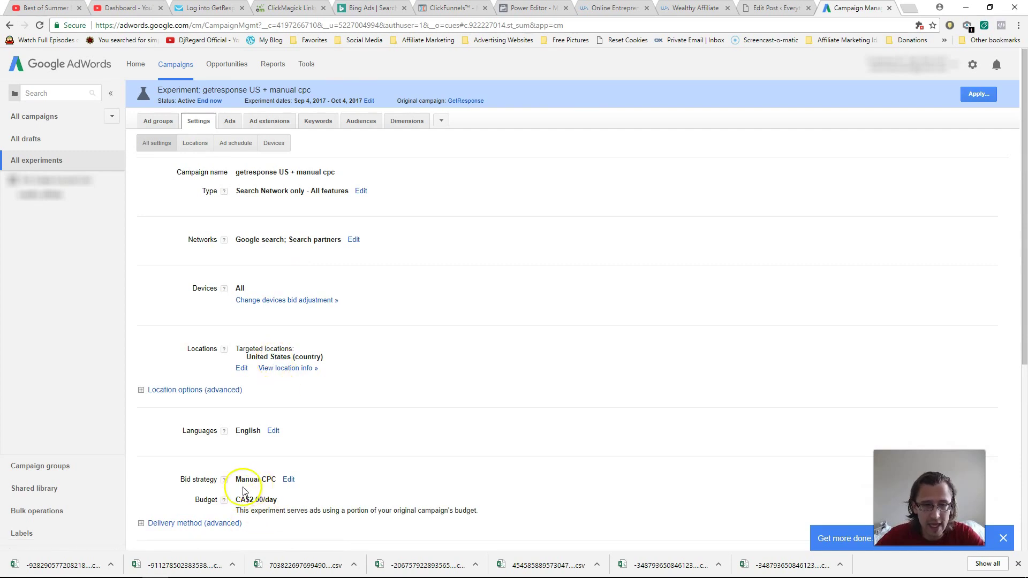
{"action": "left_click", "coordinate": [46, 122]}
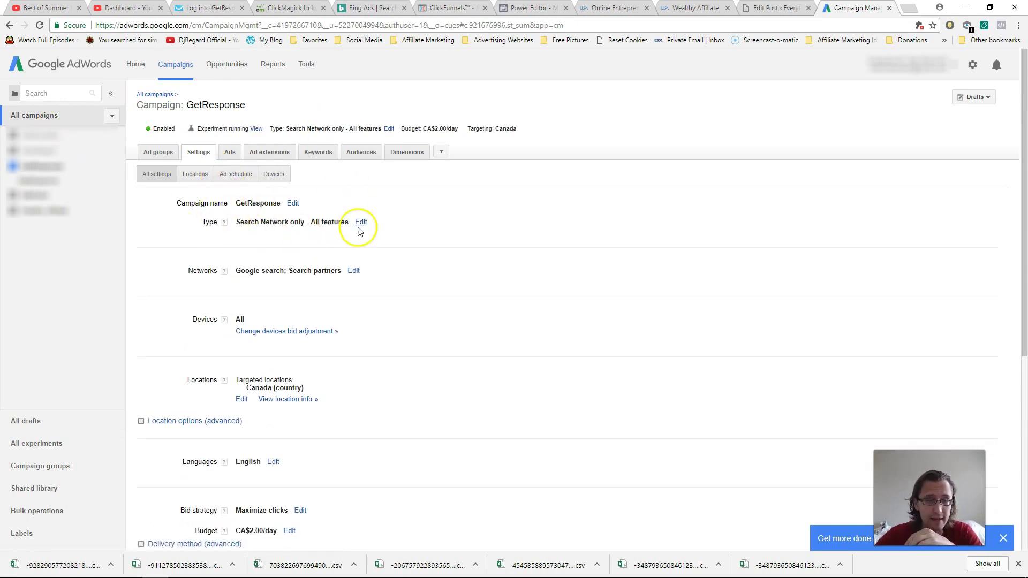
{"action": "left_click", "coordinate": [231, 155]}
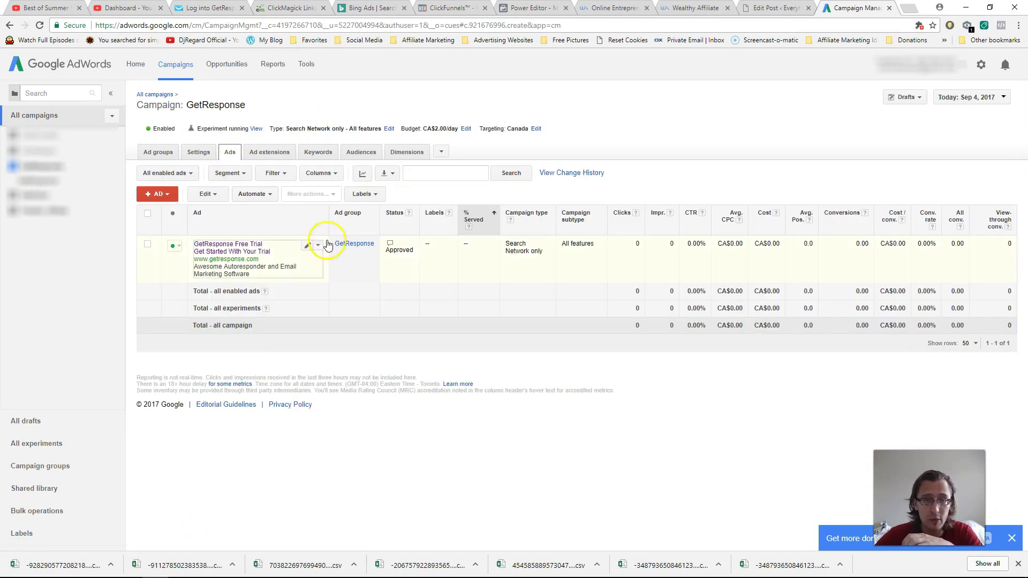
{"action": "left_click", "coordinate": [199, 154]}
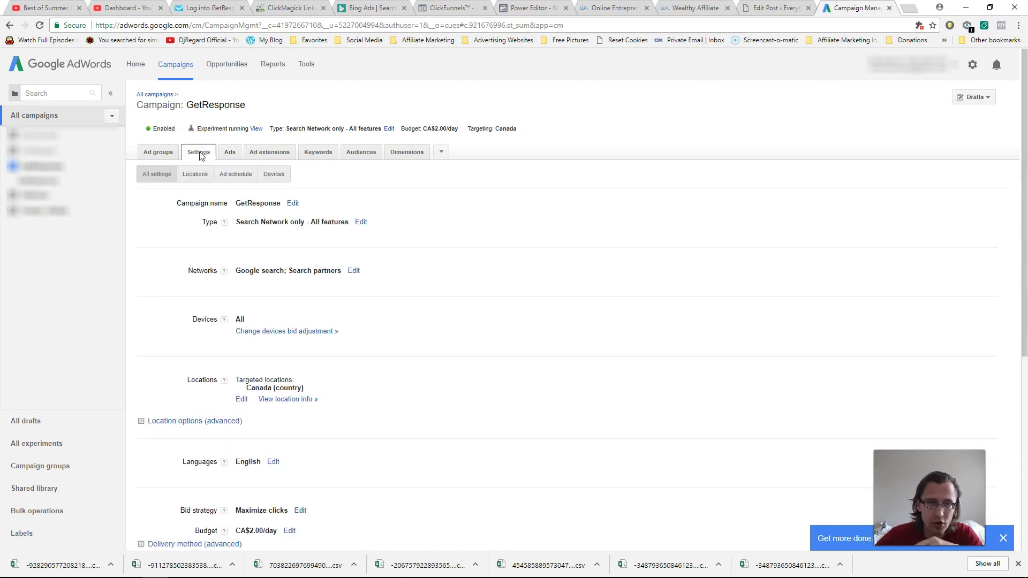
{"action": "left_click_drag", "start_coordinate": [250, 388], "coordinate": [295, 389]}
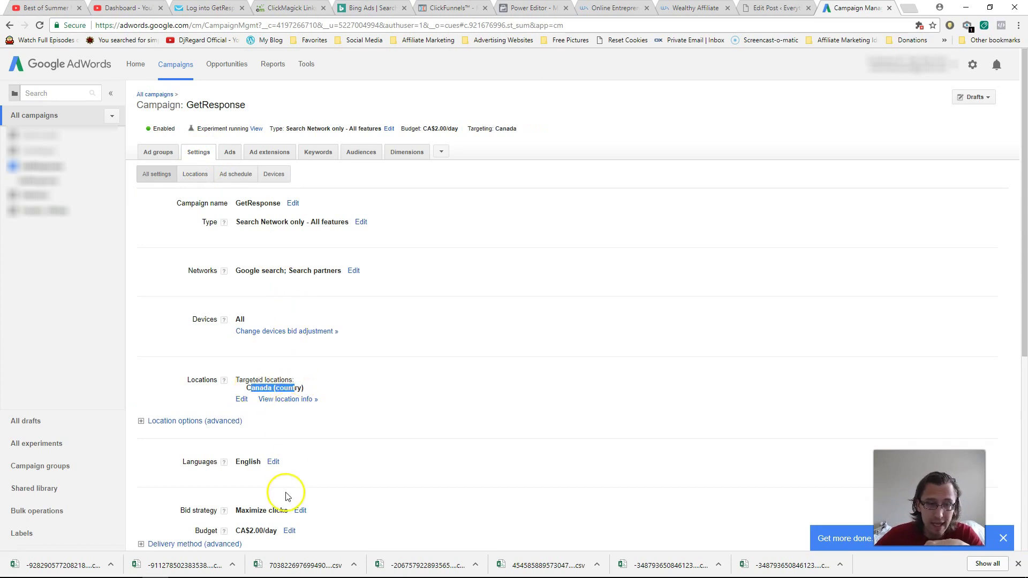
Reopen the 'getresponse US + manual cpc' experiment, check its settings and ads, and begin applying its changes.
{"action": "left_click", "coordinate": [70, 443]}
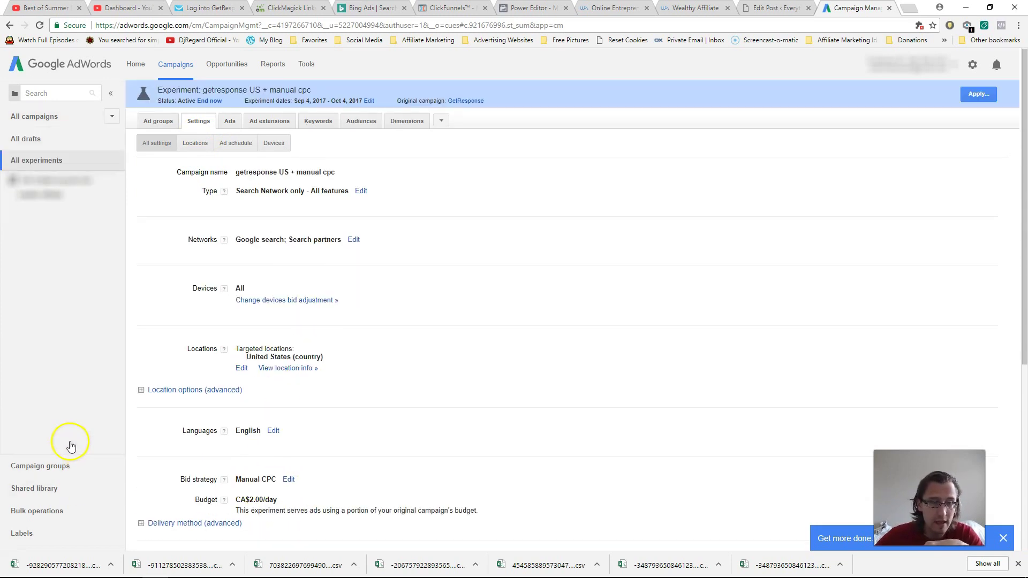
{"action": "left_click", "coordinate": [38, 164]}
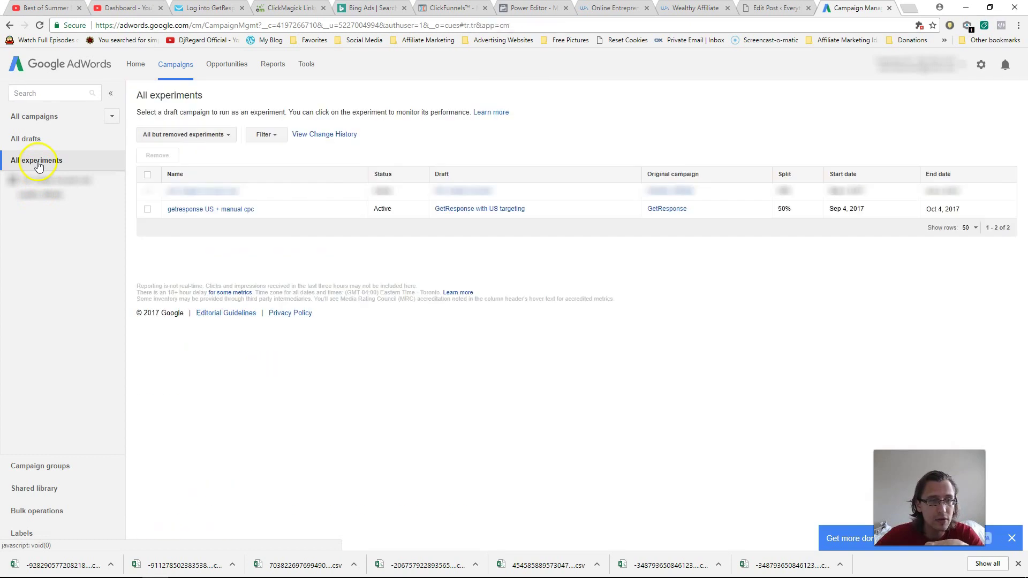
{"action": "left_click", "coordinate": [194, 210]}
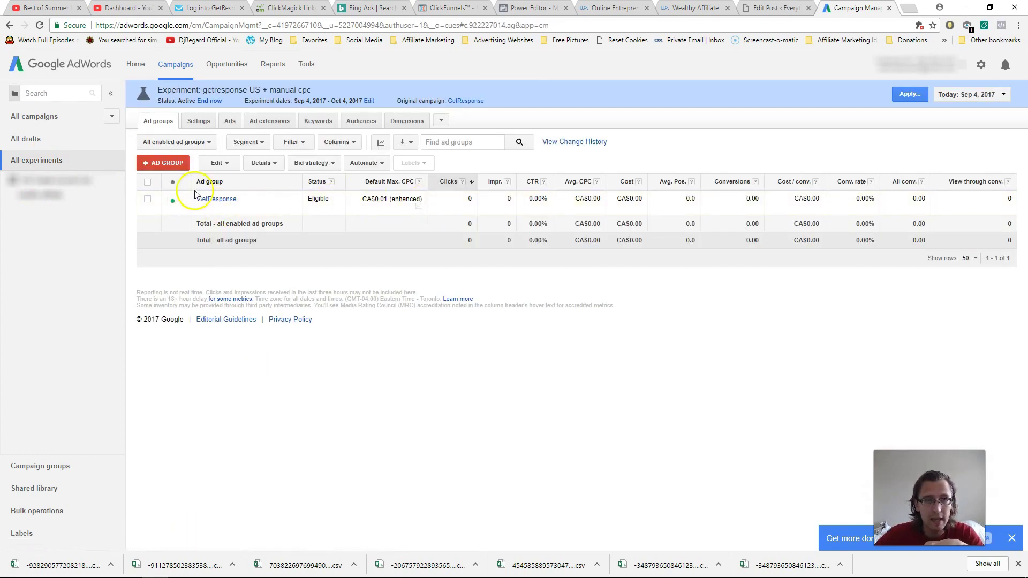
{"action": "left_click", "coordinate": [203, 123]}
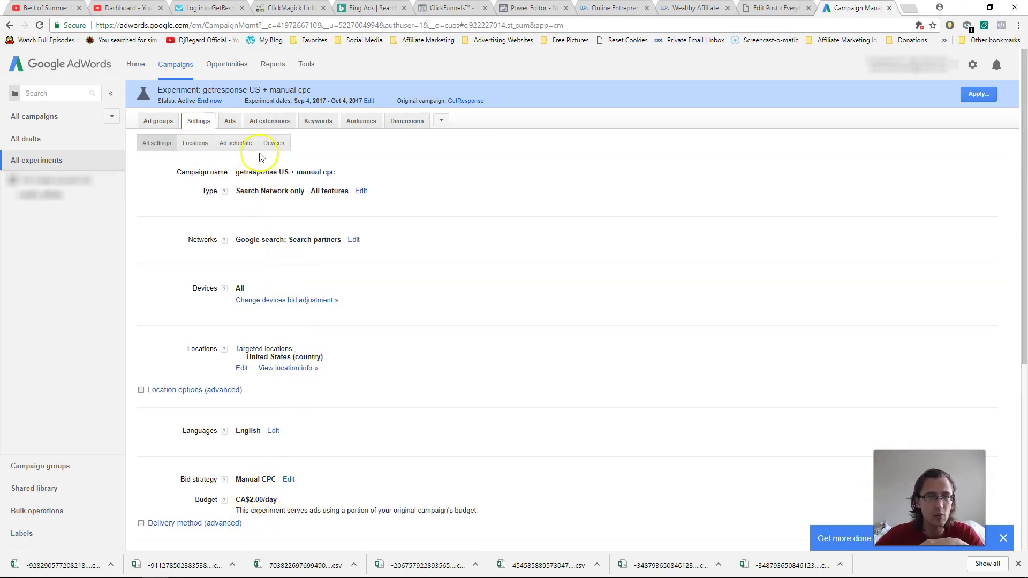
{"action": "left_click", "coordinate": [230, 123]}
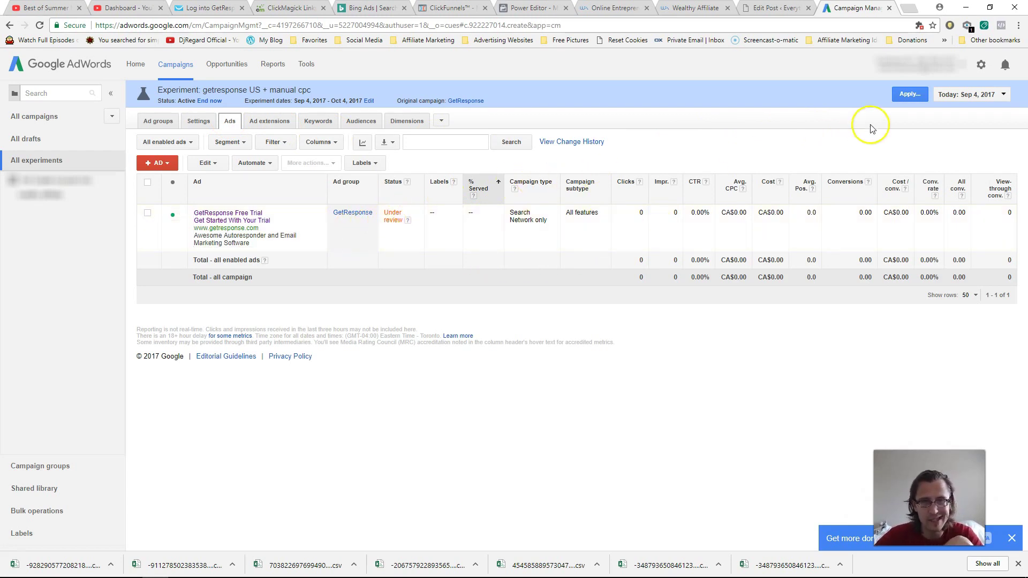
{"action": "left_click", "coordinate": [918, 98]}
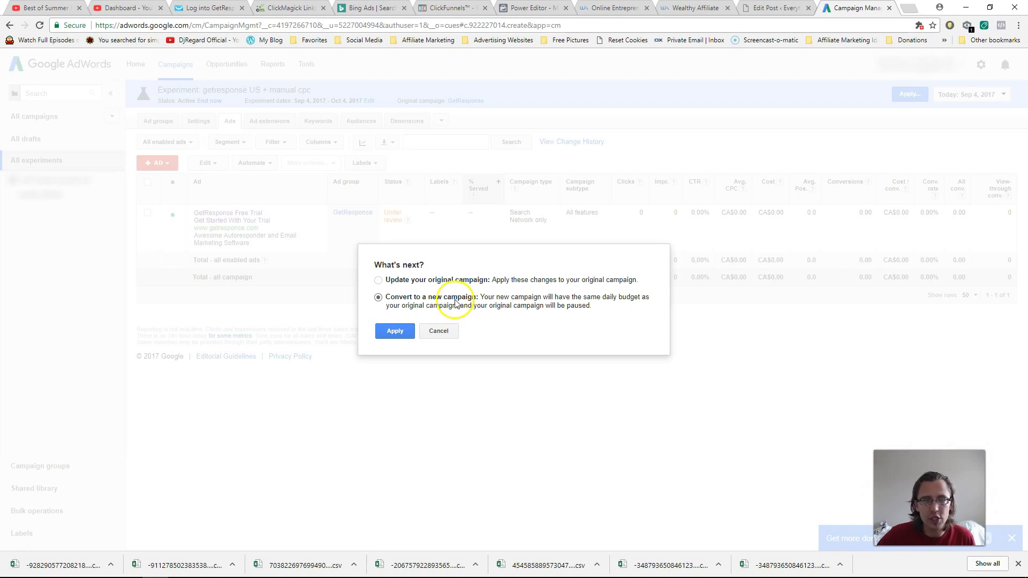
Convert the experiment into a new campaign with the same daily budget, pausing the original.
{"action": "left_click", "coordinate": [498, 294]}
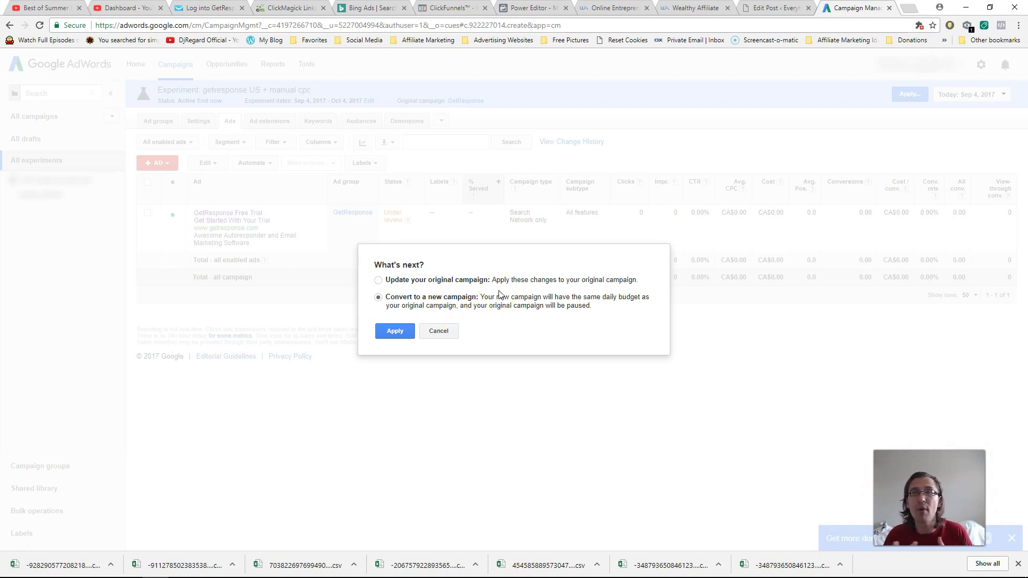